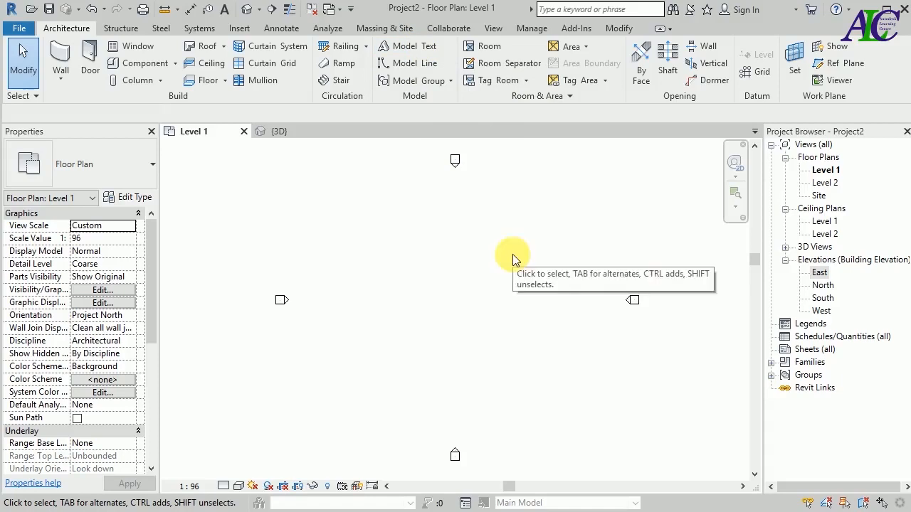
Step: Check the project unit formats for length, area and volume, keeping the current settings
{"action": "key", "text": "u"}
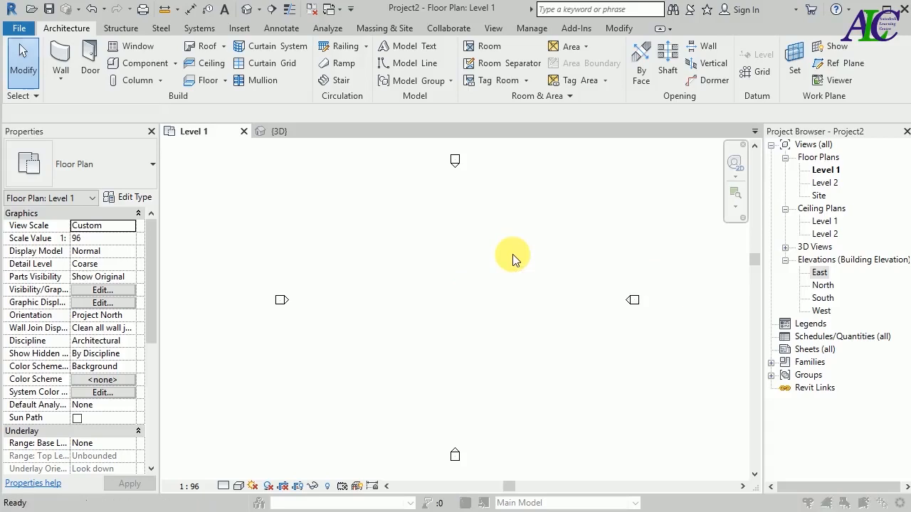
{"action": "key", "text": "n"}
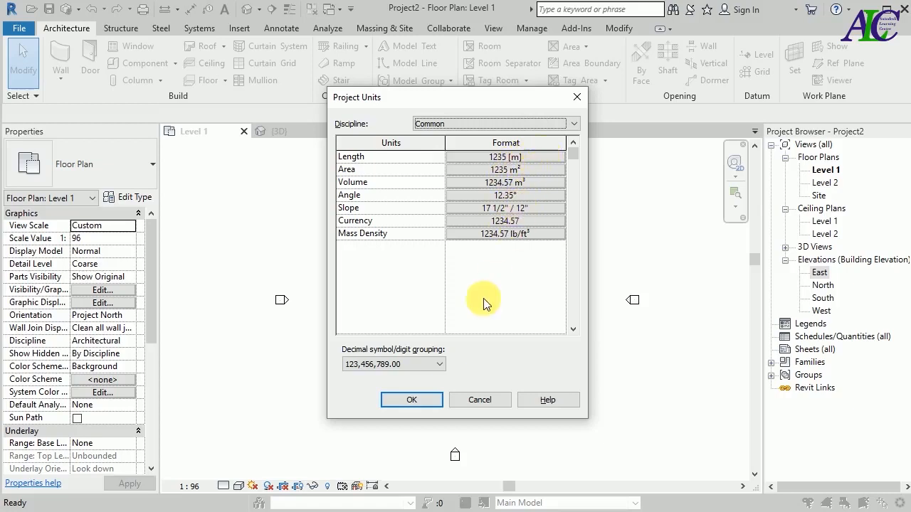
{"action": "left_click", "coordinate": [412, 402]}
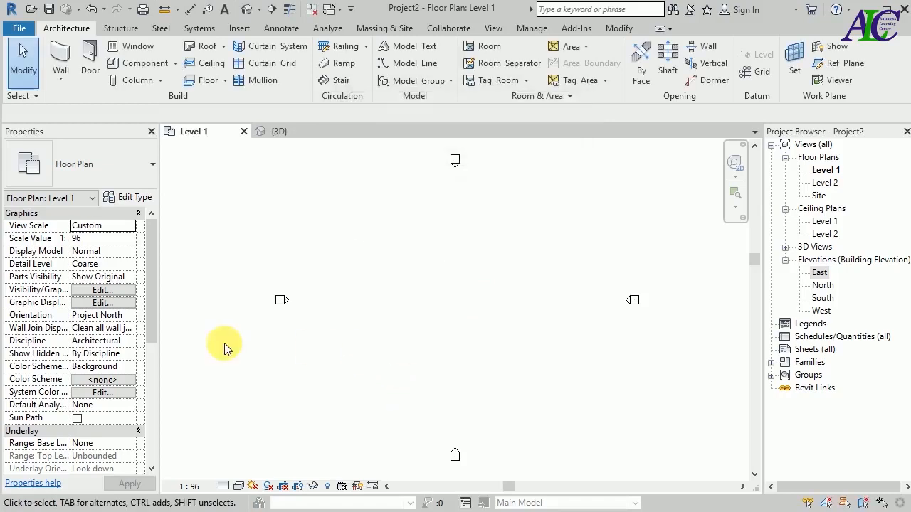
Step: Draw a horizontal 10 m architectural wall between the elevation markers on the Level 1 plan
{"action": "left_click", "coordinate": [61, 81]}
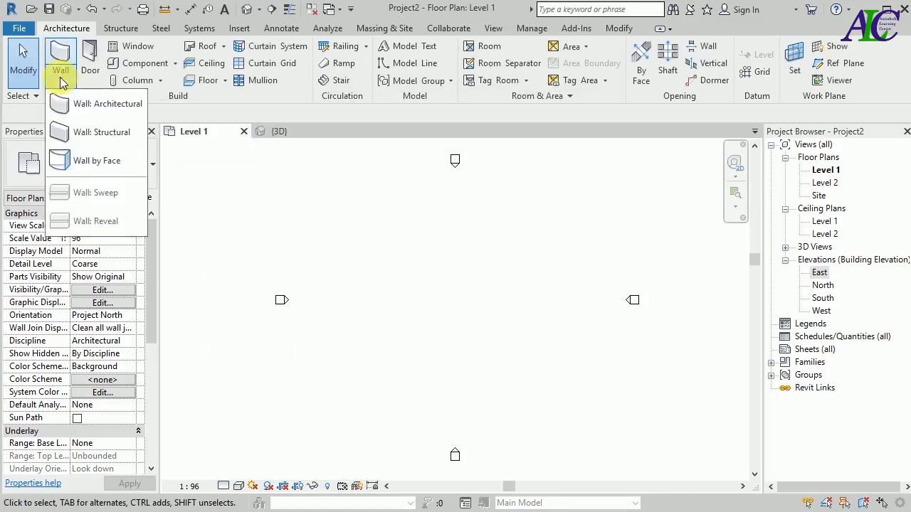
{"action": "left_click", "coordinate": [71, 103]}
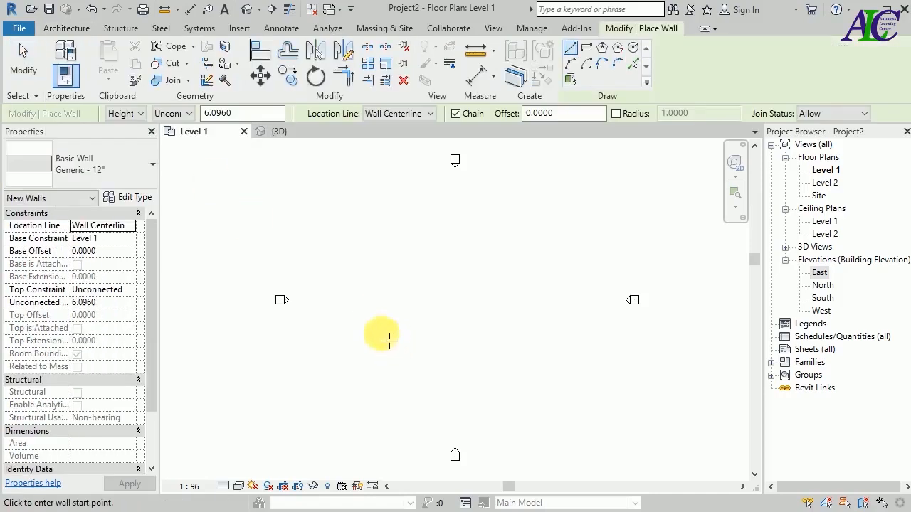
{"action": "left_click", "coordinate": [369, 292]}
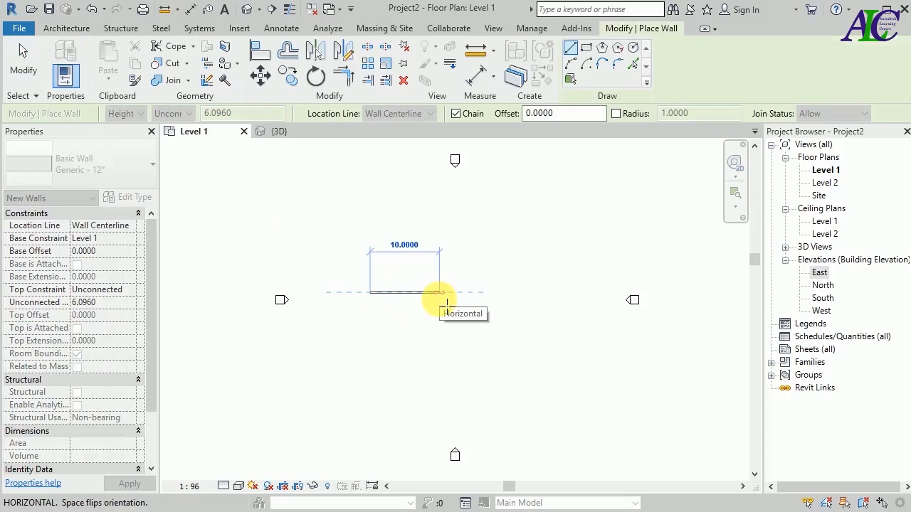
{"action": "type", "text": "10"}
{"action": "key", "text": "Return"}
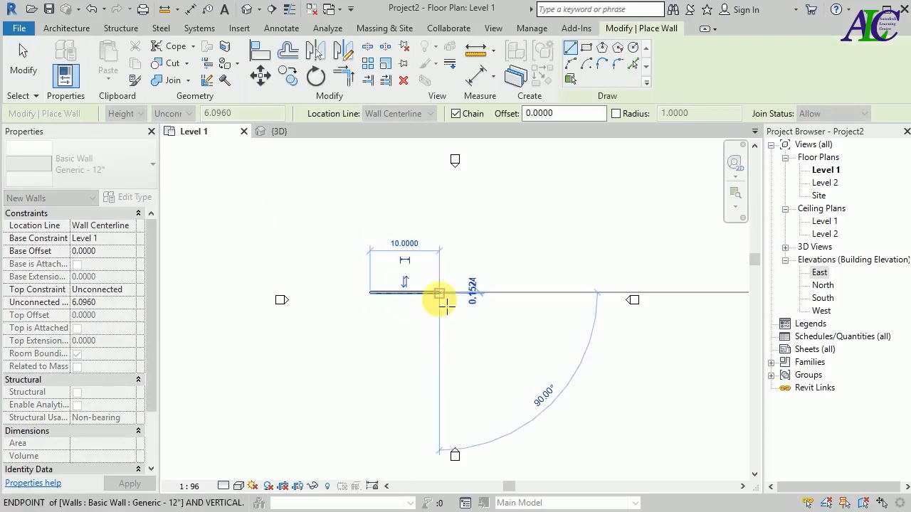
{"action": "key", "text": "Escape"}
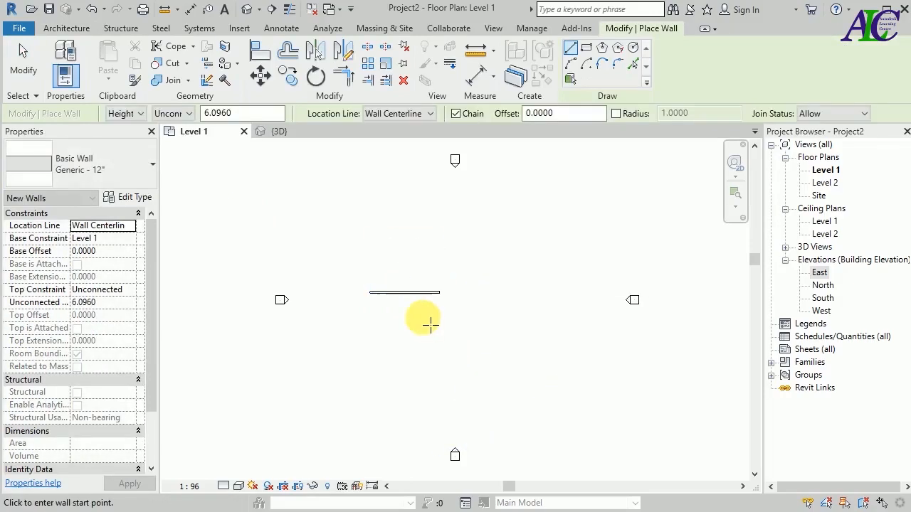
{"action": "key", "text": "Escape"}
Step: In the 3D view, duplicate the selected wall's type and name the new type "Wall 3"
{"action": "left_click", "coordinate": [310, 138]}
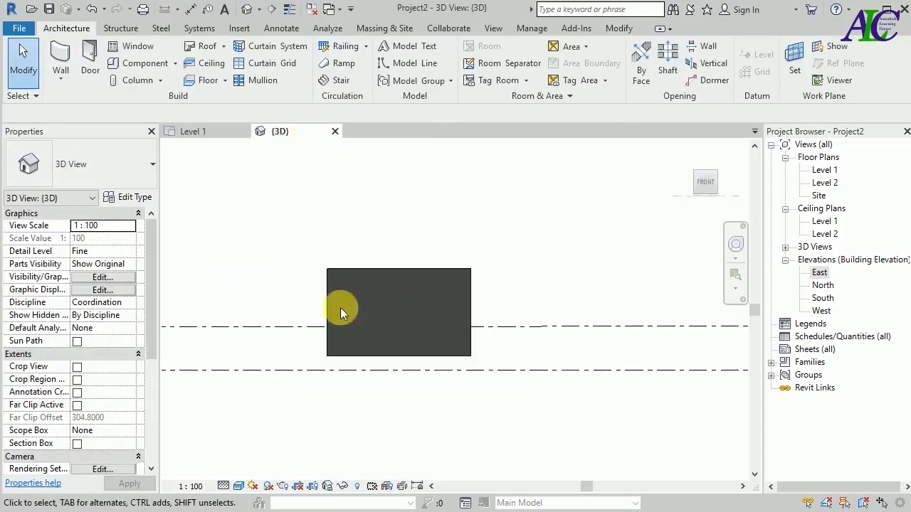
{"action": "scroll", "coordinate": [343, 311], "scroll_direction": "up", "scroll_amount": 2}
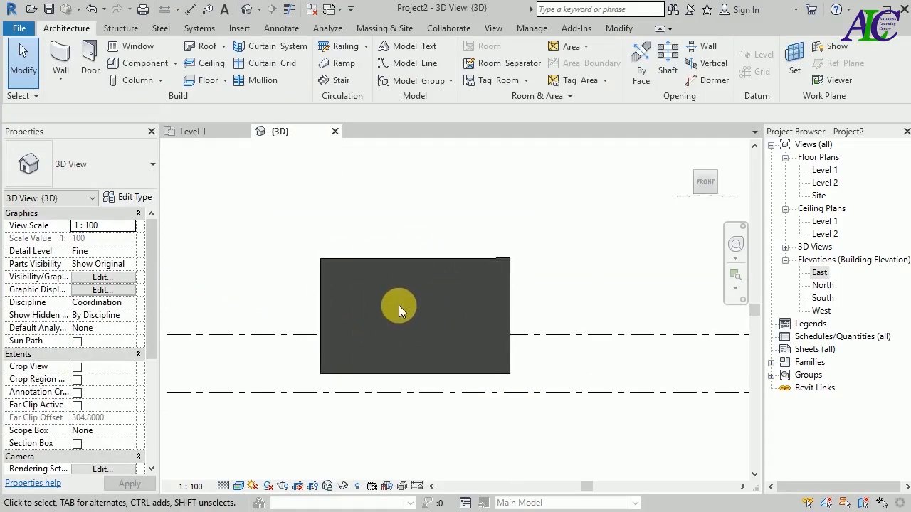
{"action": "left_click", "coordinate": [442, 261]}
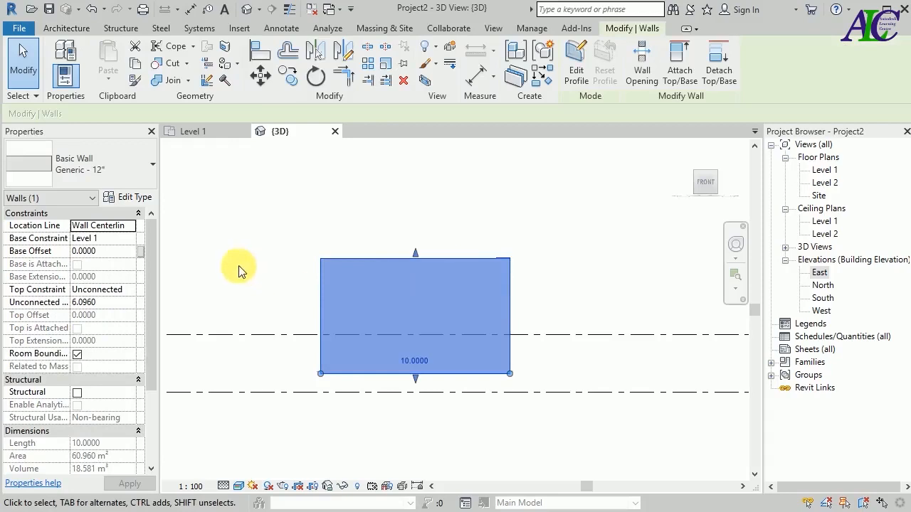
{"action": "left_click", "coordinate": [121, 199]}
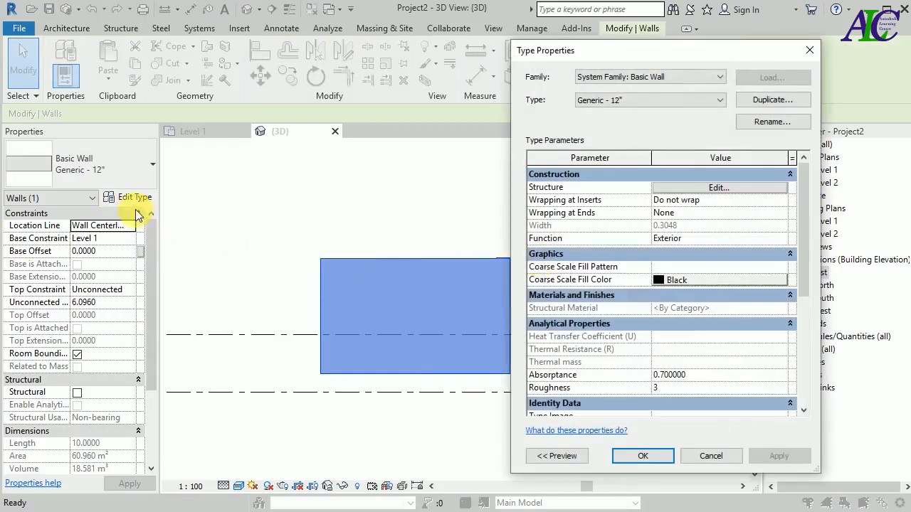
{"action": "left_click", "coordinate": [775, 101]}
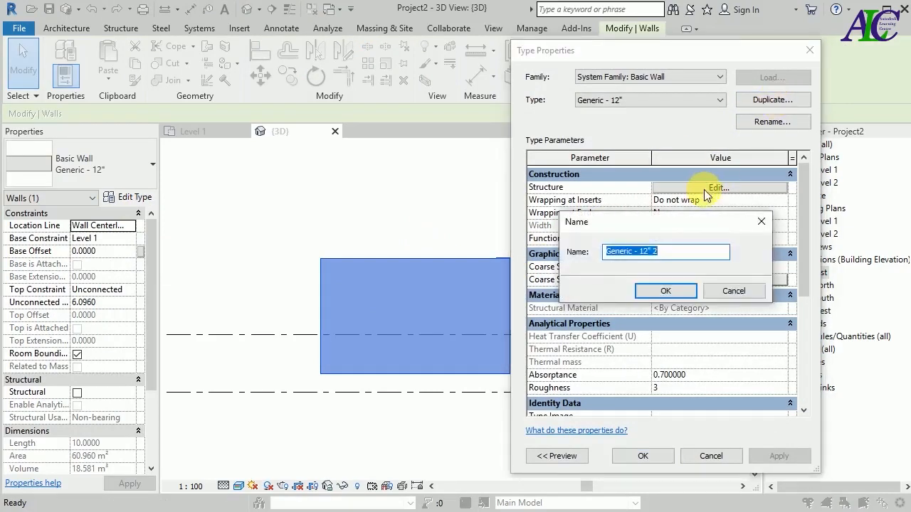
{"action": "type", "text": "Wall 3"}
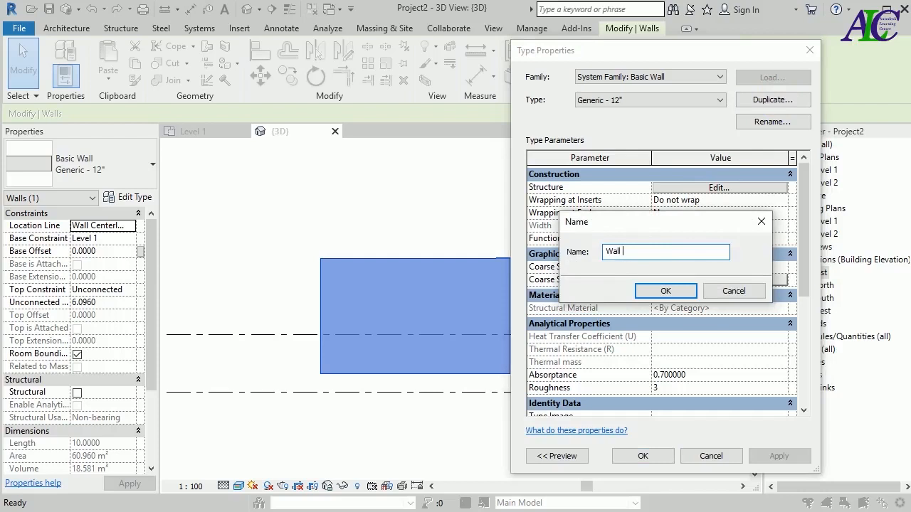
{"action": "left_click", "coordinate": [659, 290]}
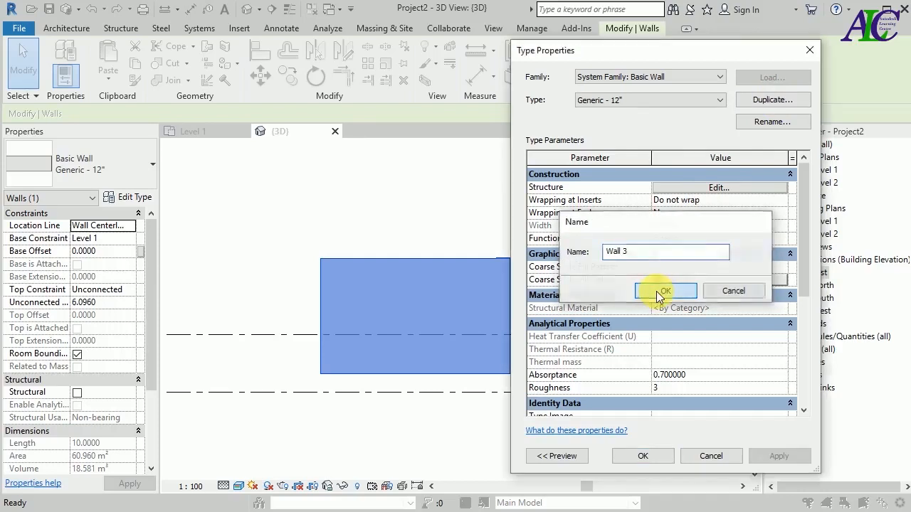
Step: Create a new material named "wall 3" for the structure layer of the Wall 3 type
{"action": "left_click", "coordinate": [723, 188]}
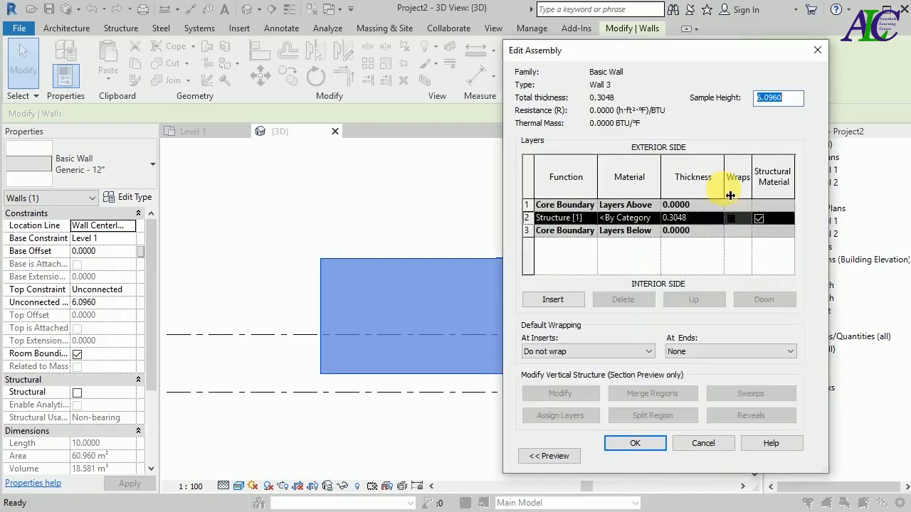
{"action": "left_click", "coordinate": [630, 218]}
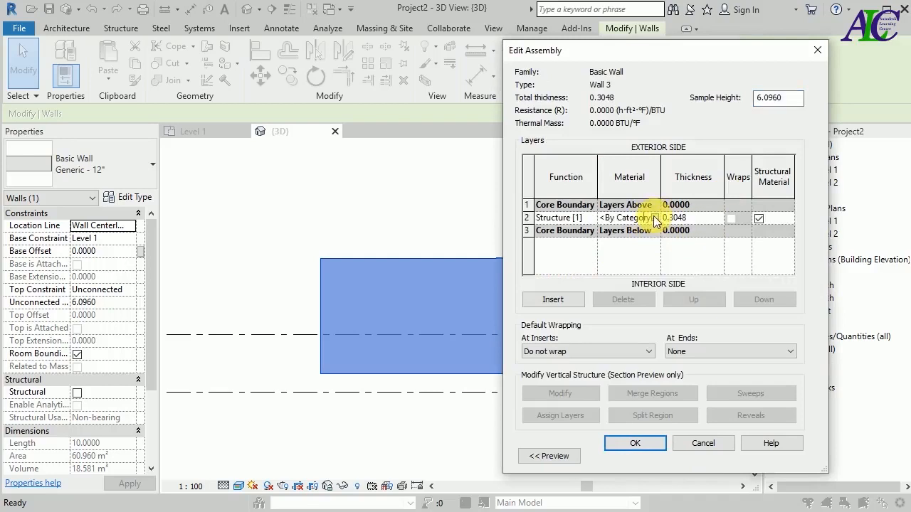
{"action": "left_click", "coordinate": [653, 218]}
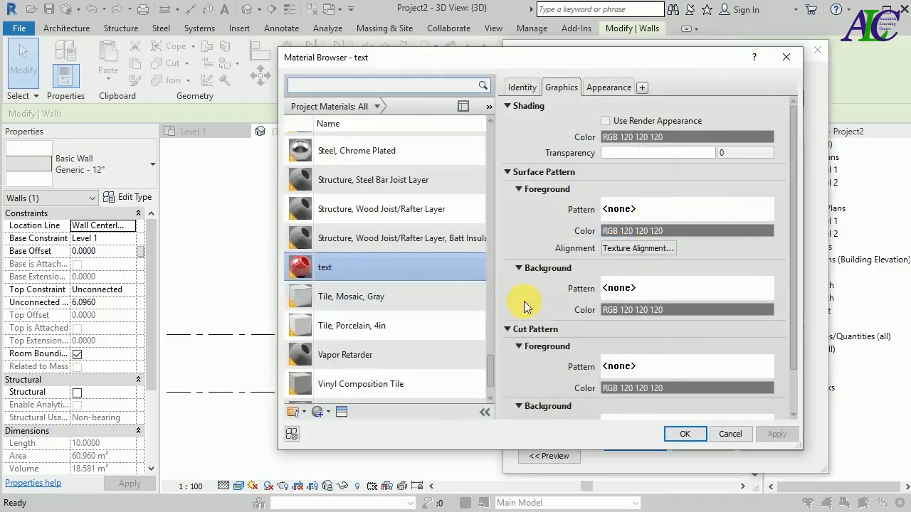
{"action": "scroll", "coordinate": [369, 388], "scroll_direction": "down", "scroll_amount": 2}
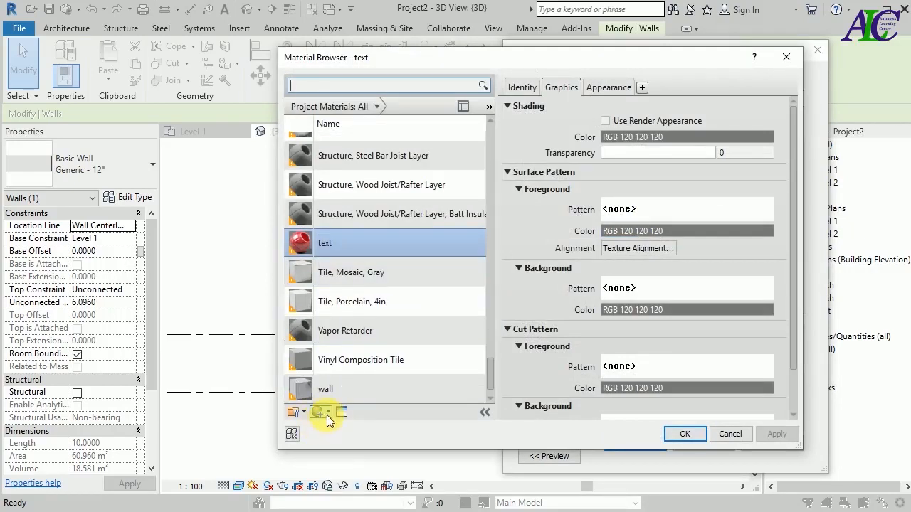
{"action": "left_click", "coordinate": [328, 413]}
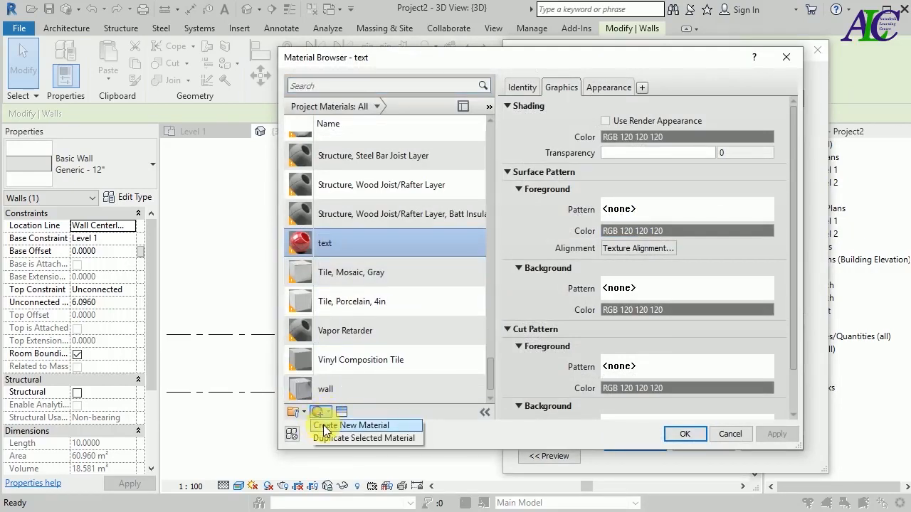
{"action": "left_click", "coordinate": [366, 425]}
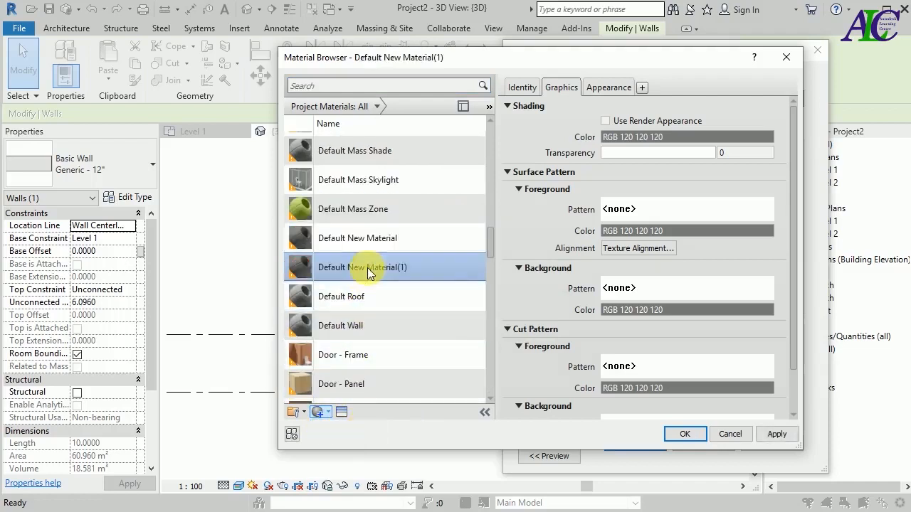
{"action": "right_click", "coordinate": [368, 270]}
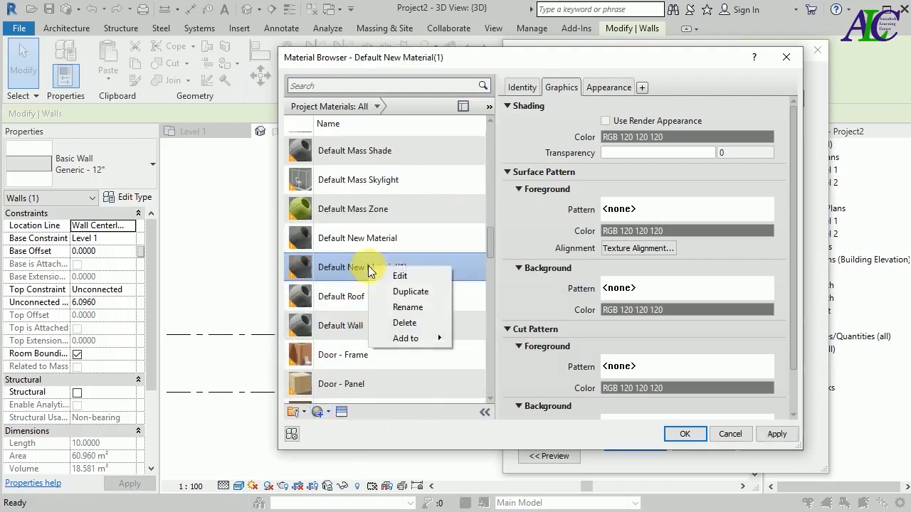
{"action": "left_click", "coordinate": [387, 303]}
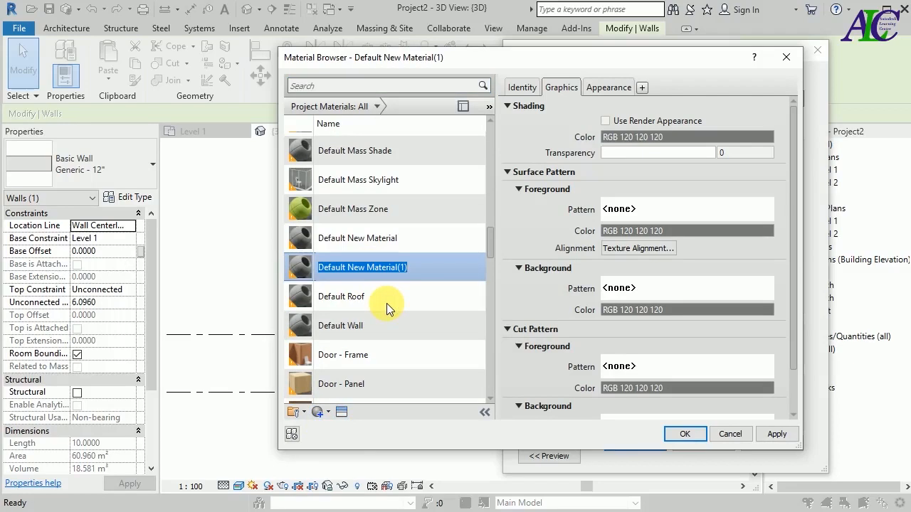
{"action": "type", "text": "wall "}
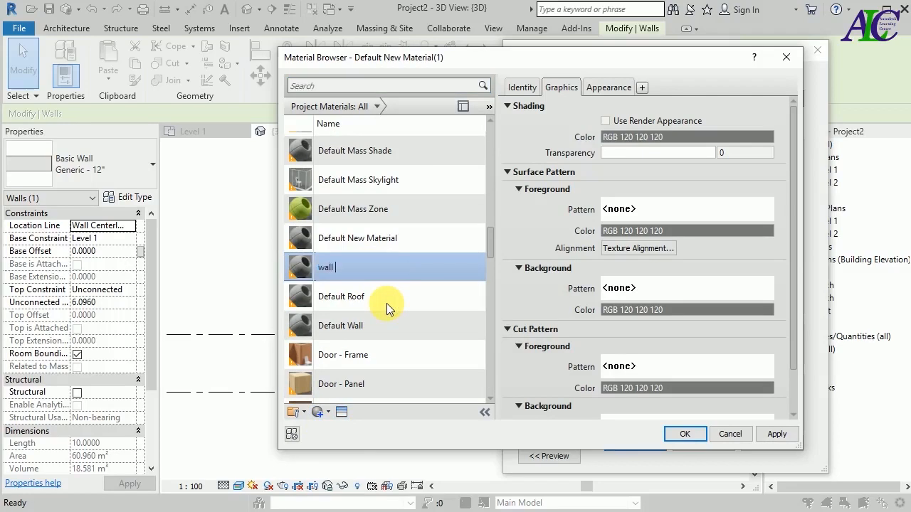
{"action": "type", "text": "3"}
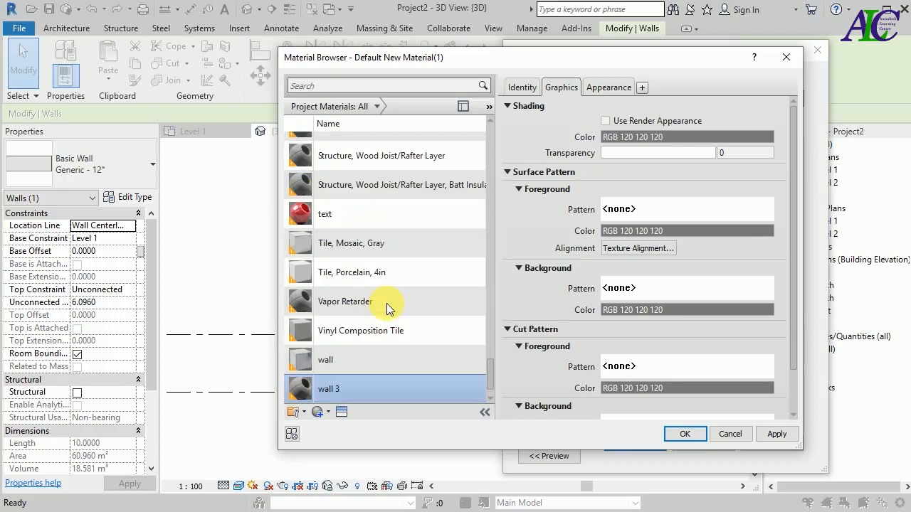
Step: Give the wall 3 material the Coarse Polished - White stone appearance from the Appearance Library and apply it to the wall type
{"action": "left_click", "coordinate": [341, 412]}
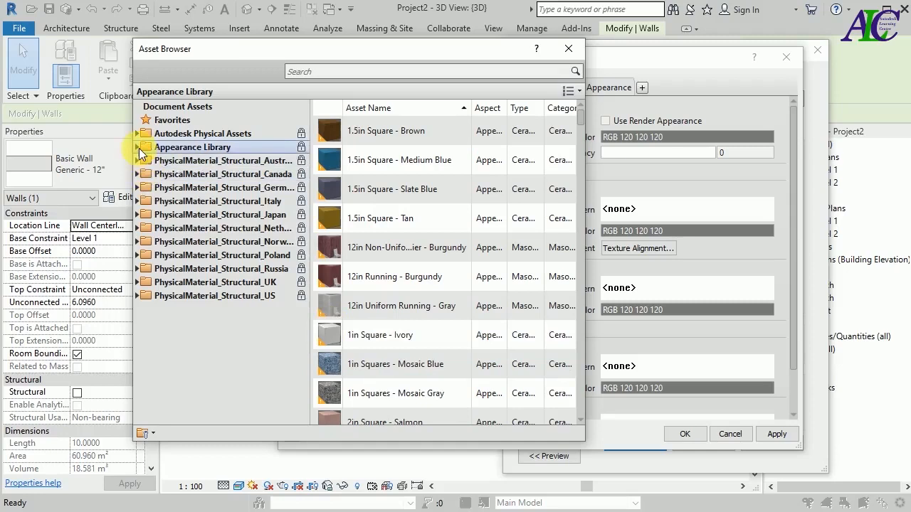
{"action": "left_click", "coordinate": [137, 148]}
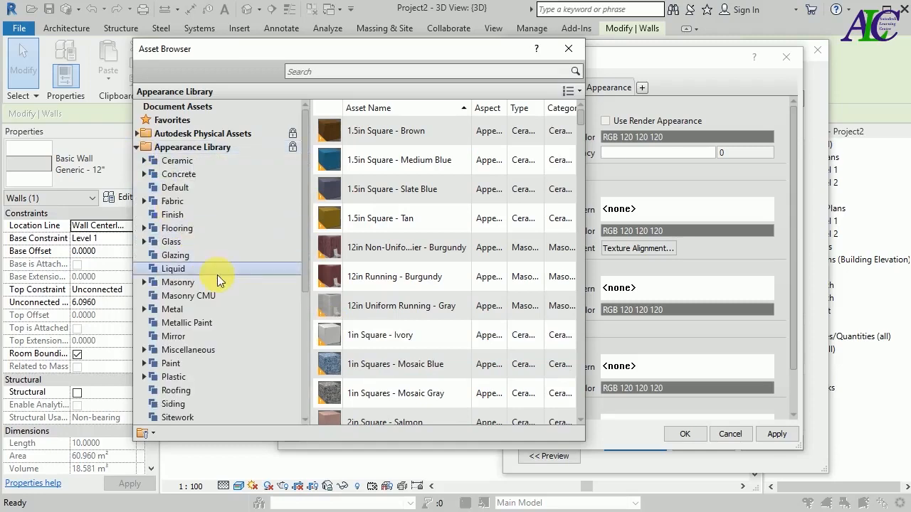
{"action": "scroll", "coordinate": [202, 300], "scroll_direction": "down", "scroll_amount": 1}
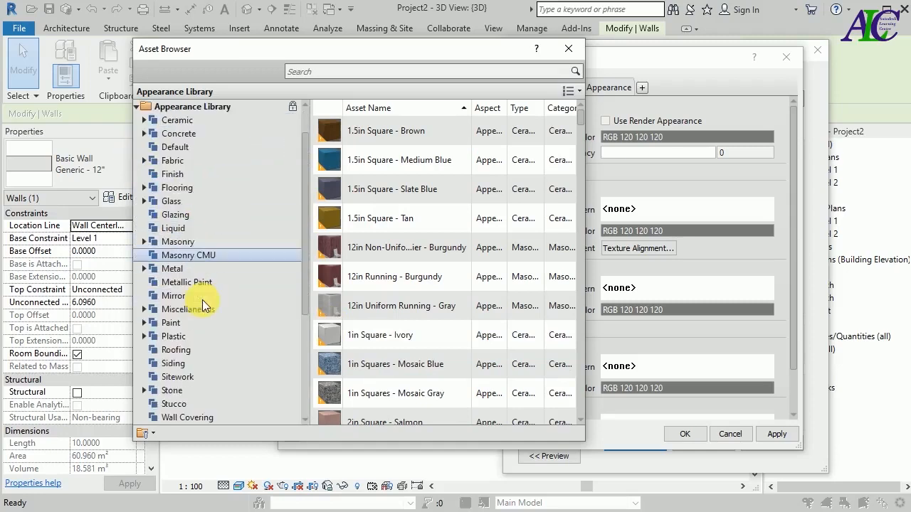
{"action": "left_click", "coordinate": [212, 392]}
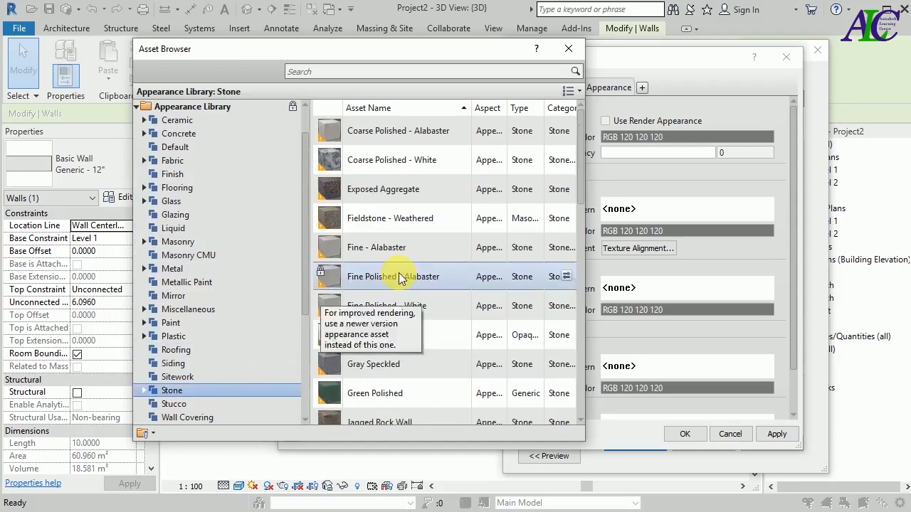
{"action": "left_click", "coordinate": [568, 163]}
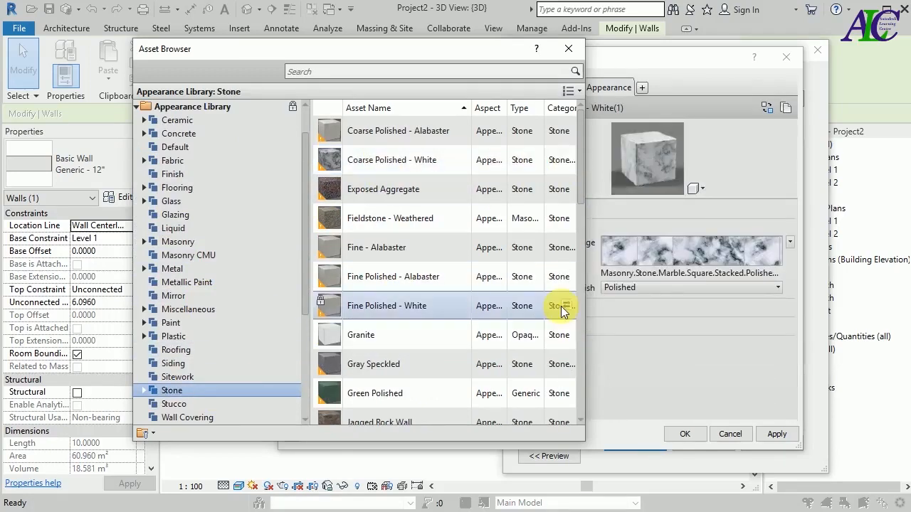
{"action": "left_click", "coordinate": [573, 48]}
{"action": "left_click", "coordinate": [776, 434]}
{"action": "left_click", "coordinate": [683, 436]}
{"action": "left_click", "coordinate": [649, 442]}
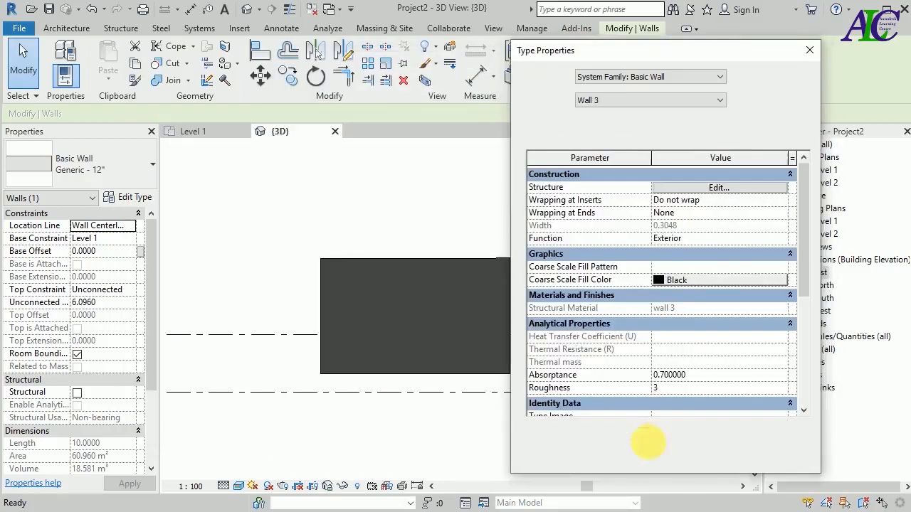
{"action": "left_click", "coordinate": [657, 459]}
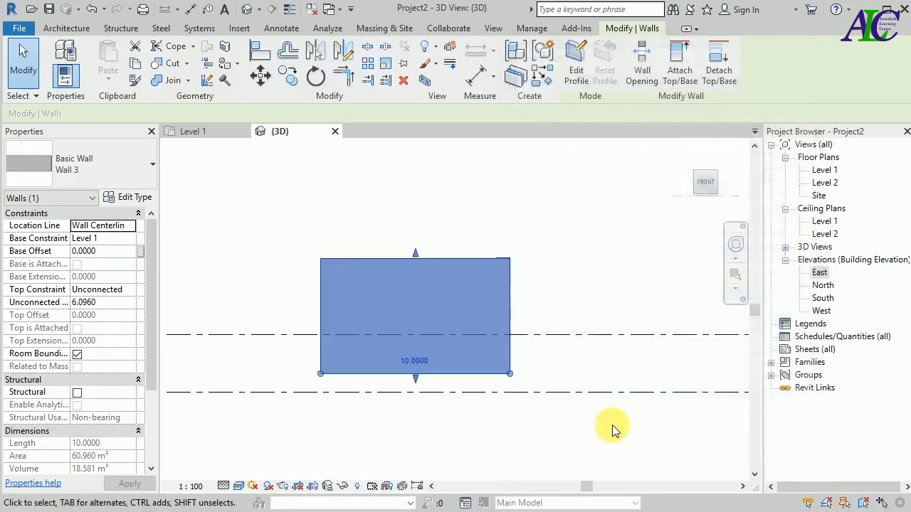
{"action": "left_click", "coordinate": [584, 426]}
{"action": "scroll", "coordinate": [419, 309], "scroll_direction": "up", "scroll_amount": 4}
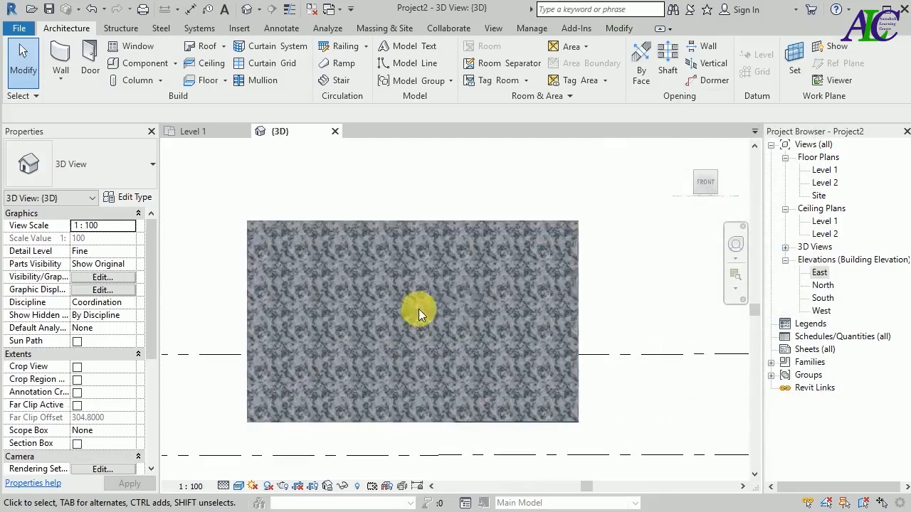
{"action": "scroll", "coordinate": [361, 254], "scroll_direction": "up", "scroll_amount": 2}
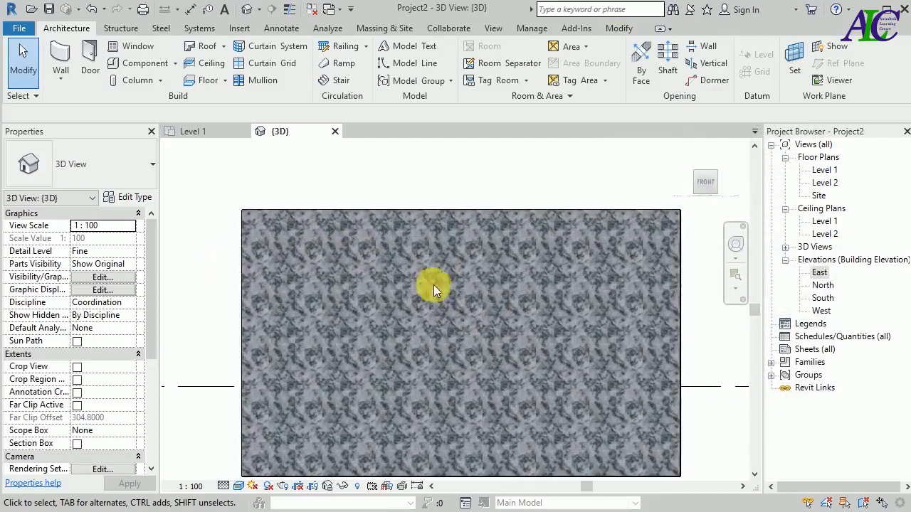
{"action": "scroll", "coordinate": [407, 273], "scroll_direction": "down", "scroll_amount": 2}
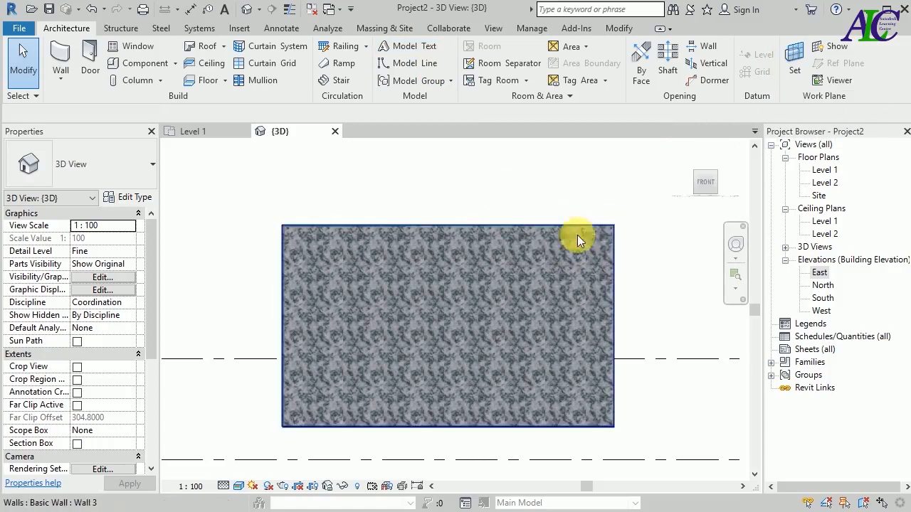
Step: Set the work plane to the front face of the wall using the Pick a plane option
{"action": "left_click", "coordinate": [795, 69]}
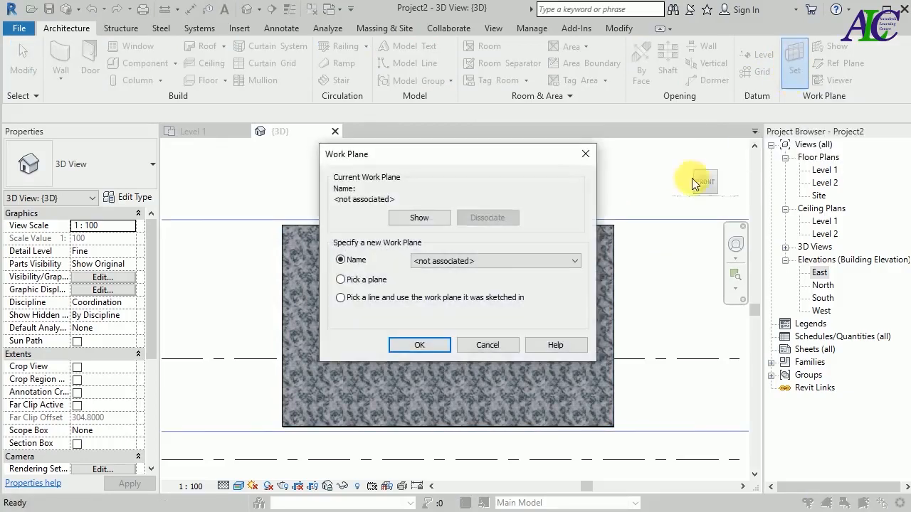
{"action": "left_click", "coordinate": [347, 282]}
{"action": "left_click", "coordinate": [414, 345]}
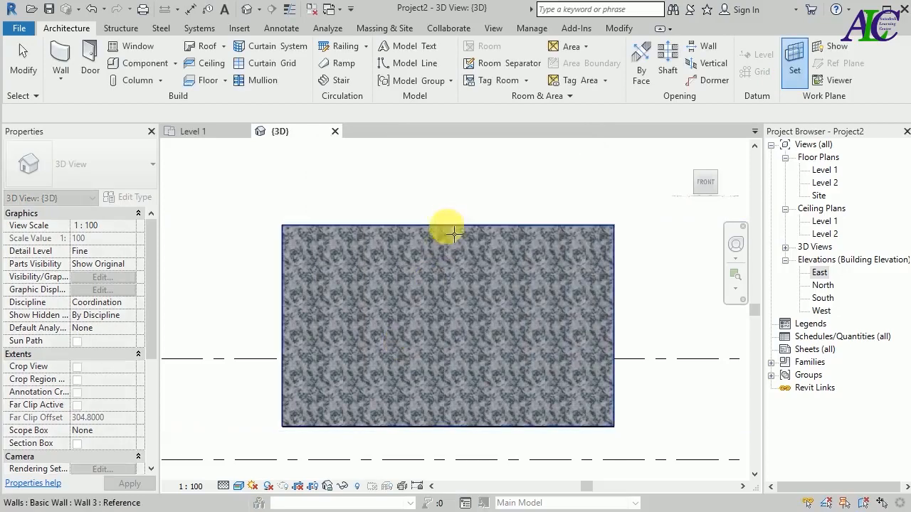
{"action": "left_click", "coordinate": [523, 229]}
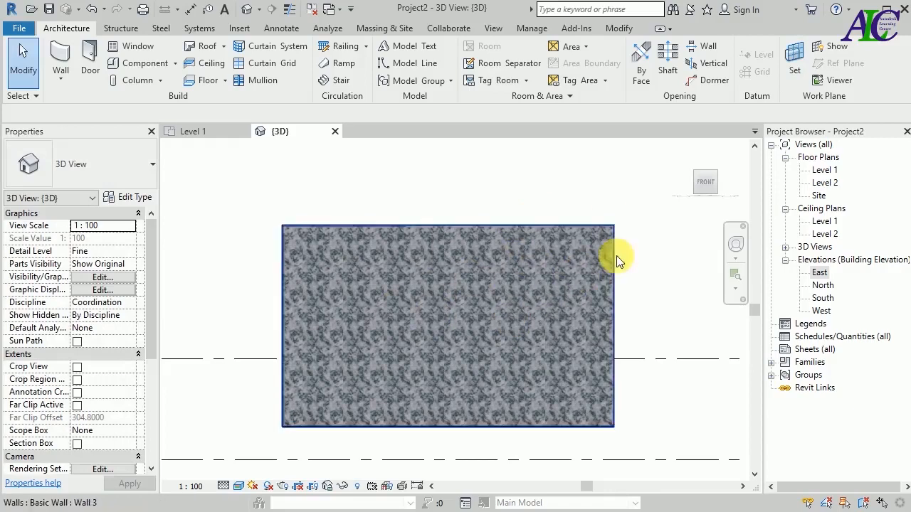
Step: Show the active work plane to check that it lies on the wall face, and hide it again
{"action": "left_click", "coordinate": [844, 52]}
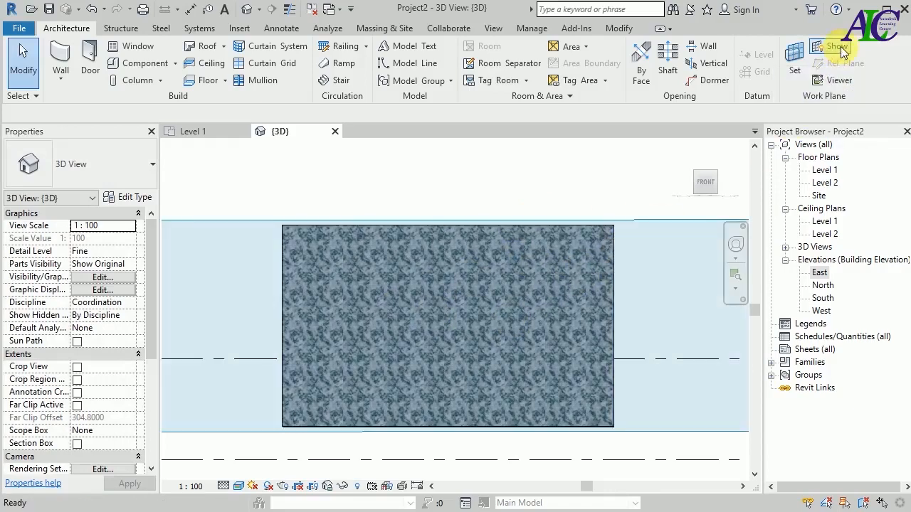
{"action": "left_click", "coordinate": [843, 52]}
{"action": "left_click", "coordinate": [843, 51]}
{"action": "left_click", "coordinate": [844, 52]}
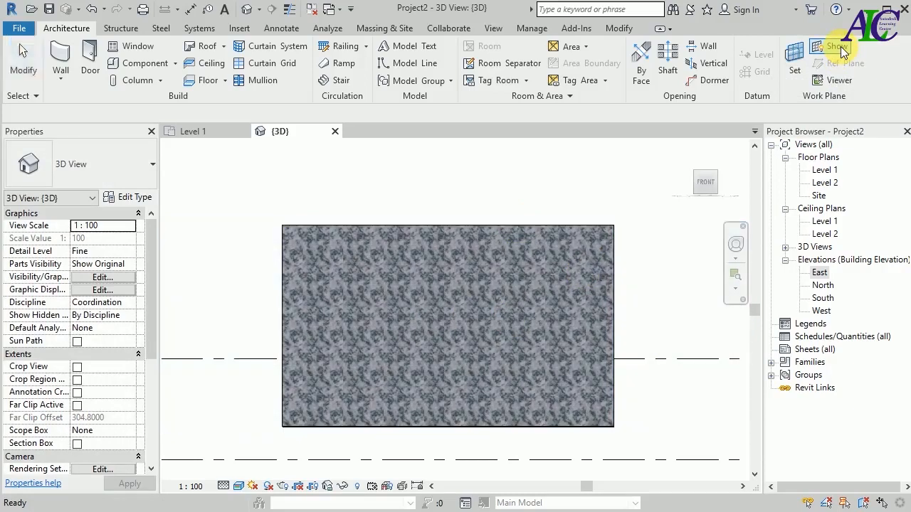
Step: Place model text reading "I Love Indonesia" across the upper half of the wall's front face
{"action": "left_click", "coordinate": [430, 47]}
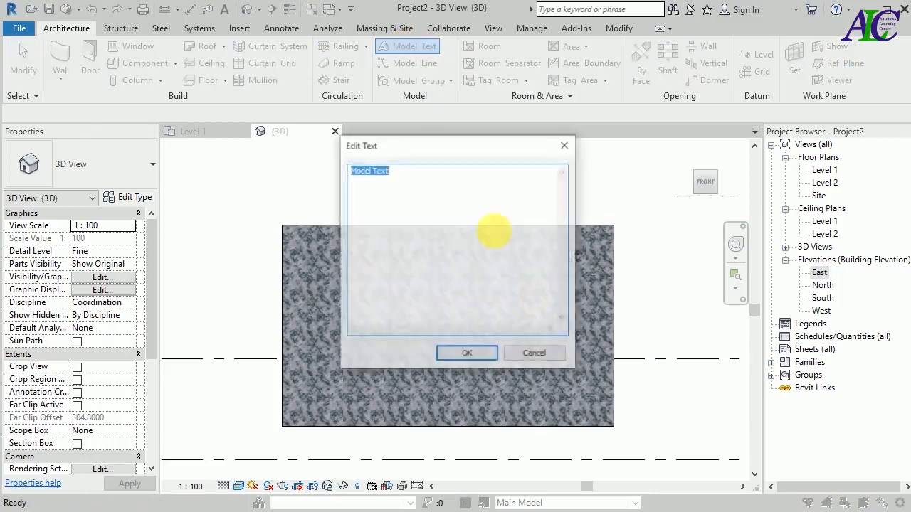
{"action": "key", "text": "BackSpace"}
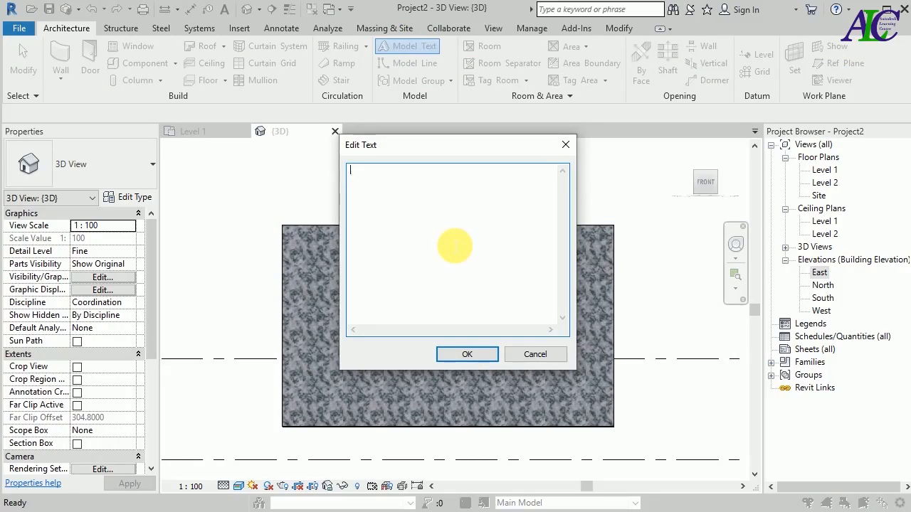
{"action": "type", "text": "I Love Indonesia"}
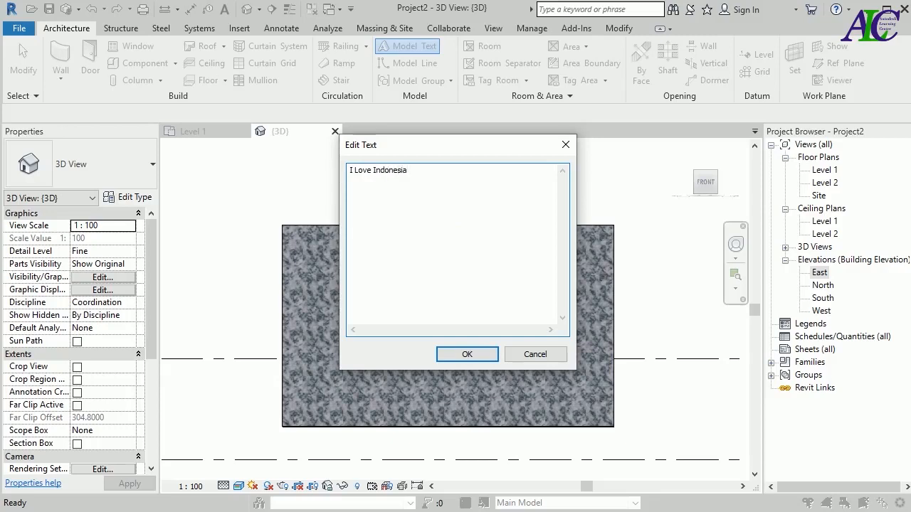
{"action": "left_click", "coordinate": [473, 351]}
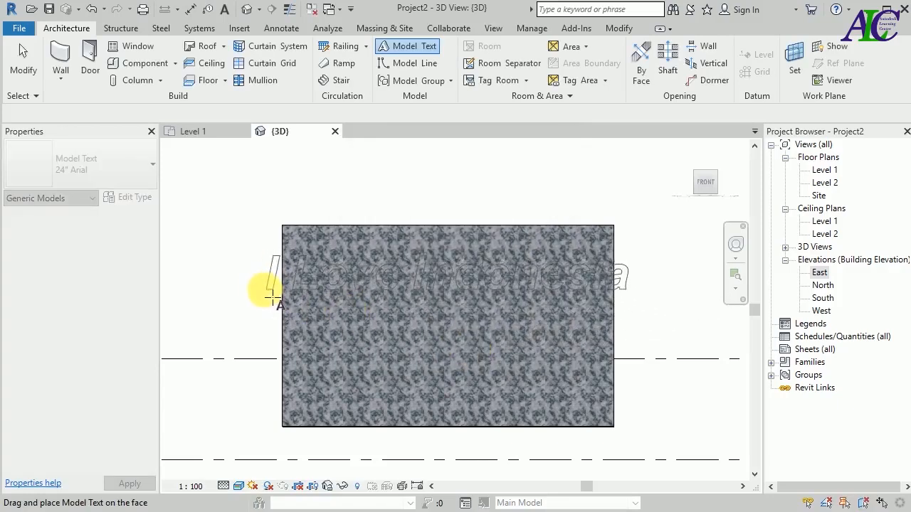
{"action": "left_click", "coordinate": [271, 298]}
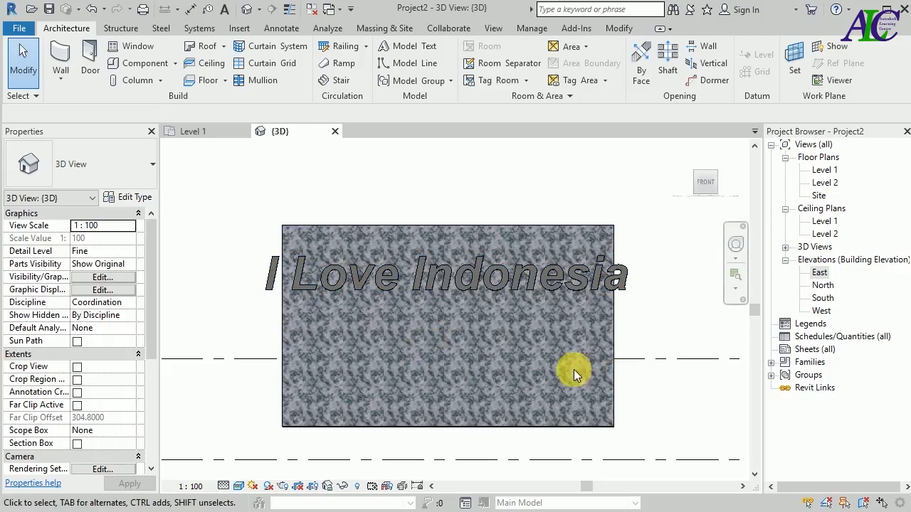
Step: Set the wall's length to 15 m in the Level 1 plan and return to the 3D view
{"action": "left_click", "coordinate": [608, 385]}
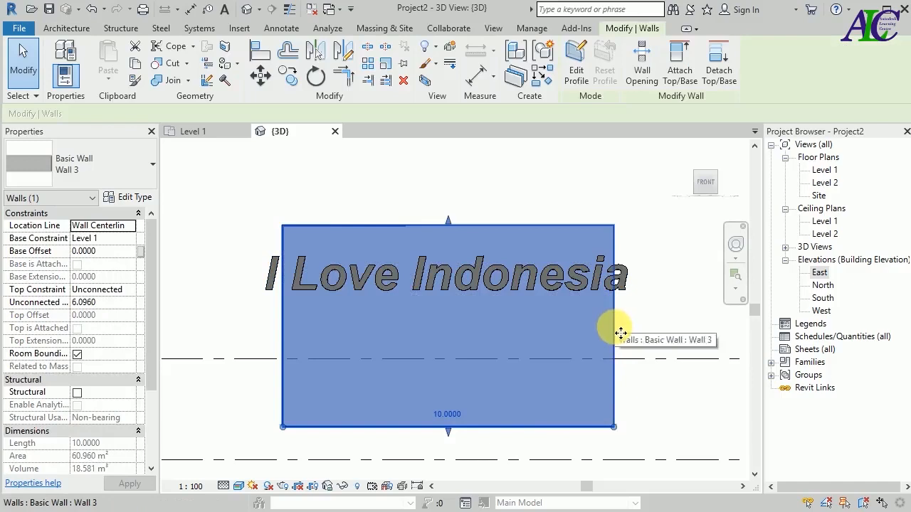
{"action": "left_click", "coordinate": [265, 180]}
{"action": "left_click", "coordinate": [223, 130]}
{"action": "left_click", "coordinate": [394, 292]}
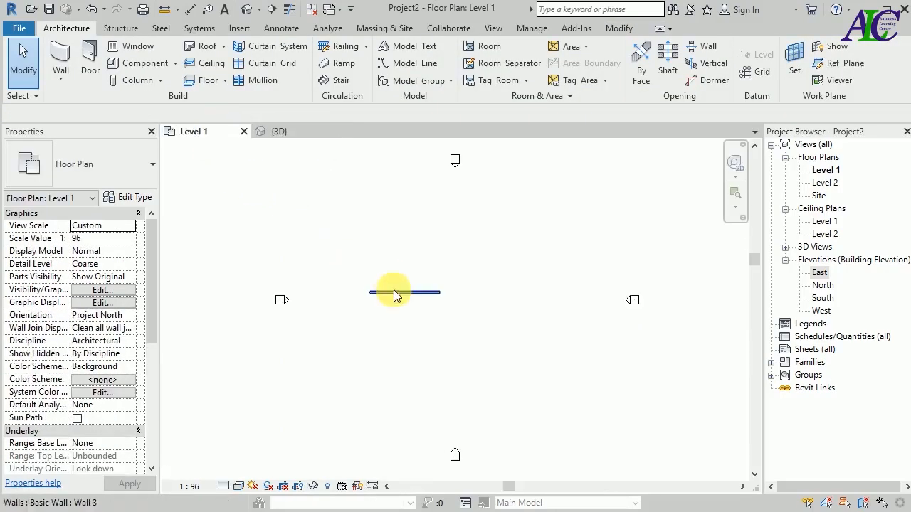
{"action": "scroll", "coordinate": [421, 301], "scroll_direction": "up", "scroll_amount": 1}
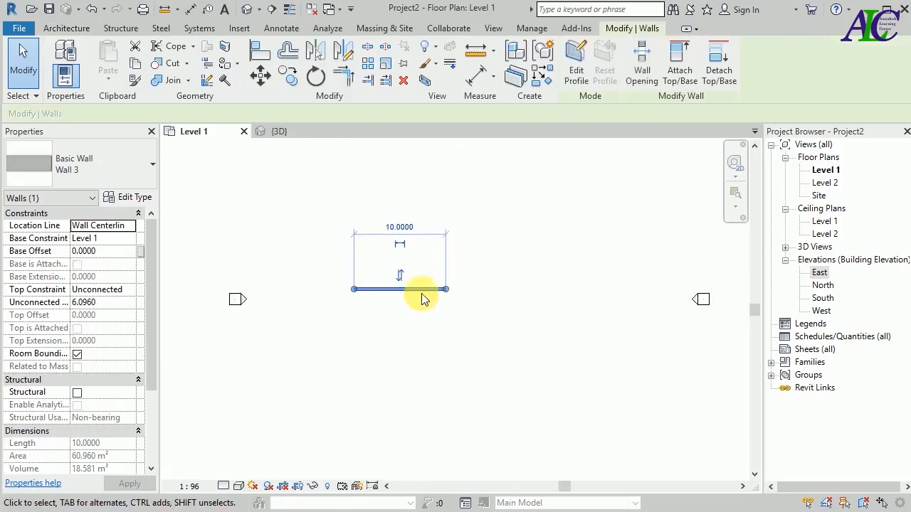
{"action": "left_click", "coordinate": [400, 223]}
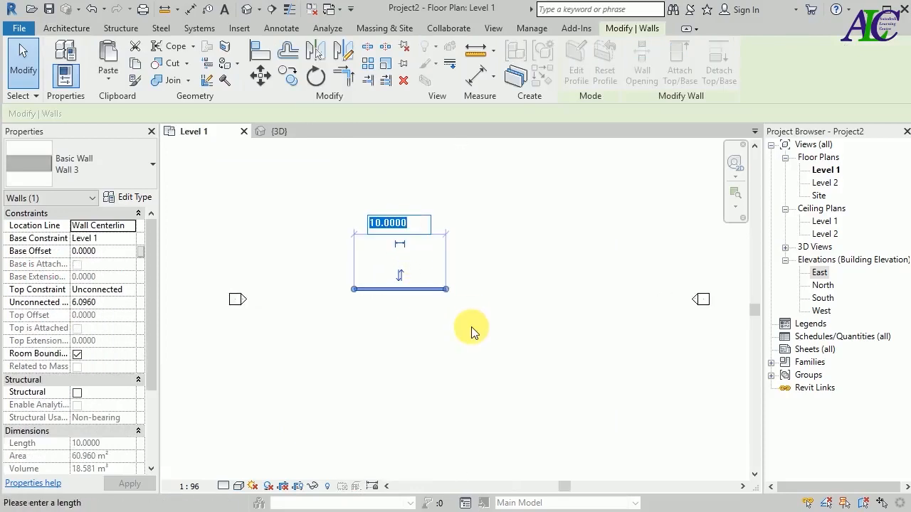
{"action": "type", "text": "2"}
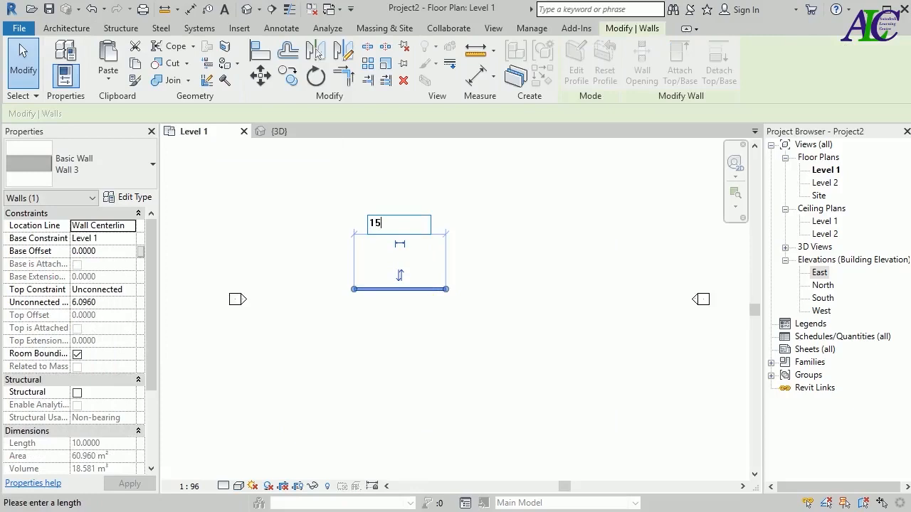
{"action": "key", "text": "Return"}
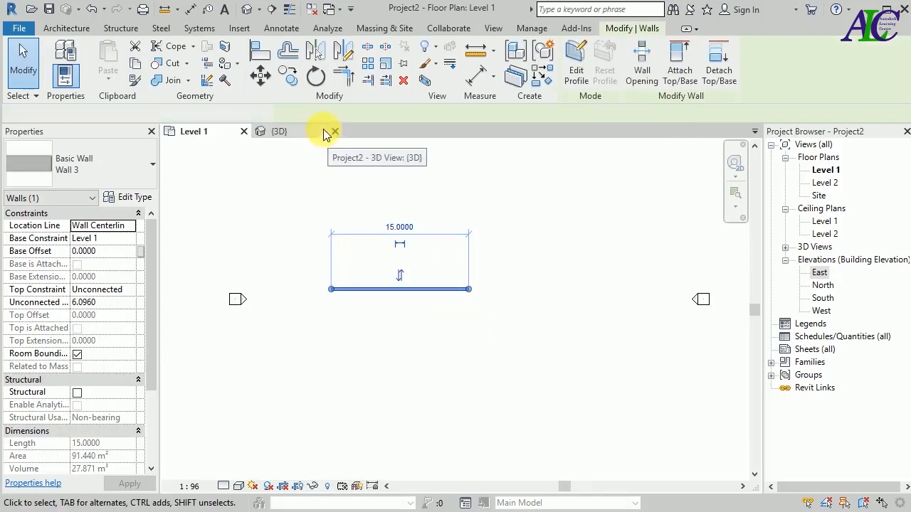
{"action": "left_click", "coordinate": [324, 133]}
{"action": "left_click", "coordinate": [506, 178]}
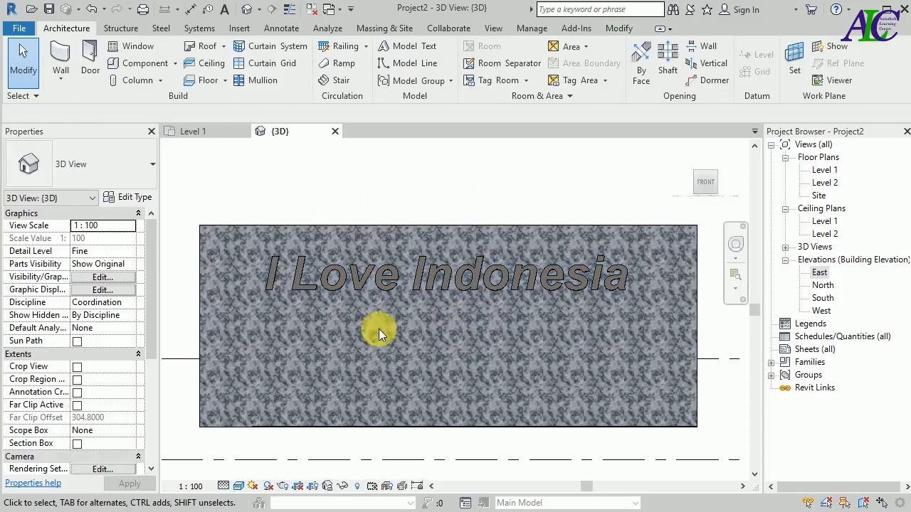
{"action": "left_click", "coordinate": [441, 279]}
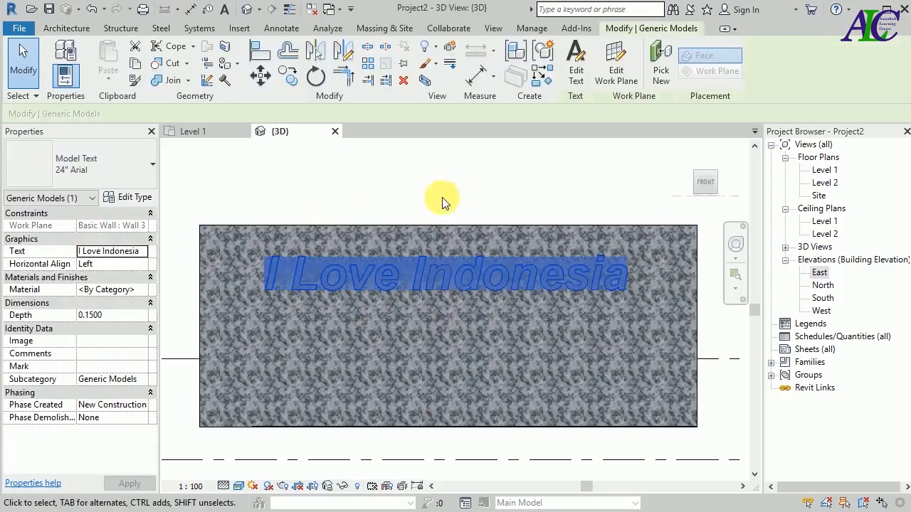
{"action": "left_click", "coordinate": [442, 199]}
{"action": "left_click", "coordinate": [444, 278]}
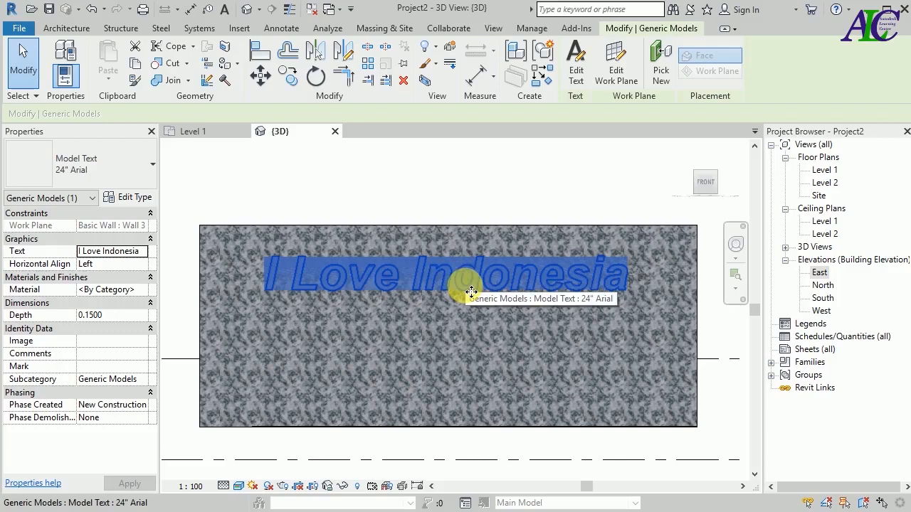
{"action": "left_click", "coordinate": [458, 161]}
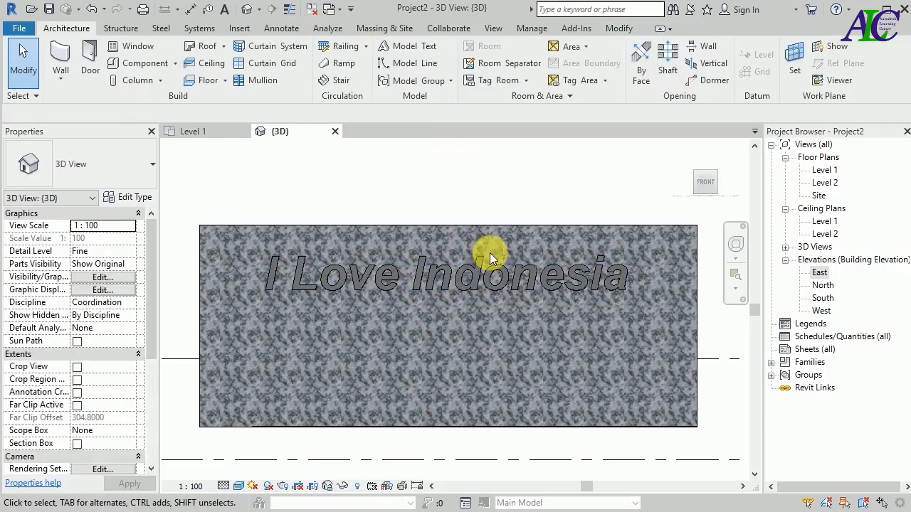
Step: Viewing the model text from the right side, try a depth of 1 and settle on a depth of 0.4
{"action": "left_click", "coordinate": [448, 273]}
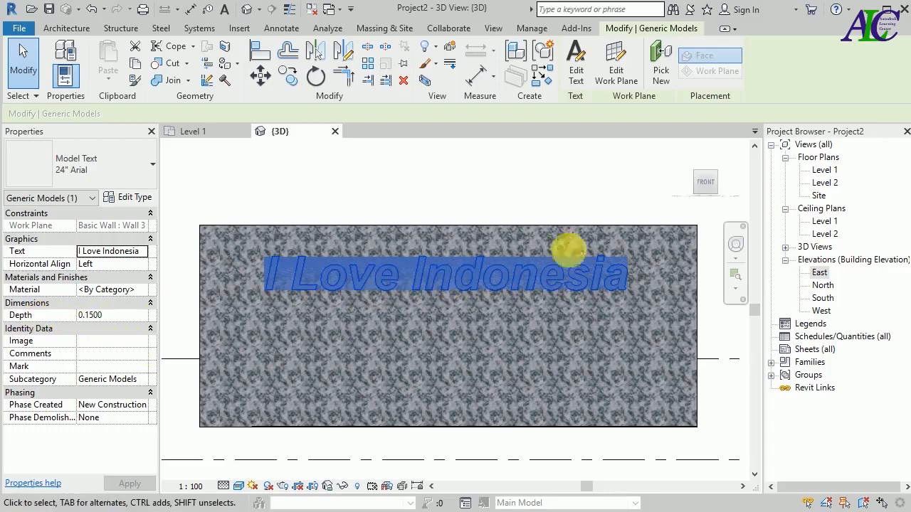
{"action": "left_click", "coordinate": [720, 187]}
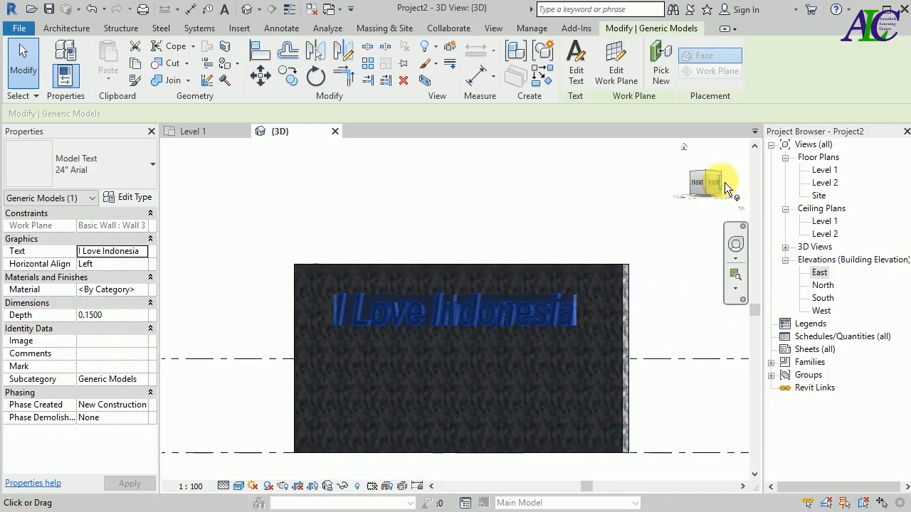
{"action": "left_click", "coordinate": [700, 185]}
{"action": "left_click", "coordinate": [726, 183]}
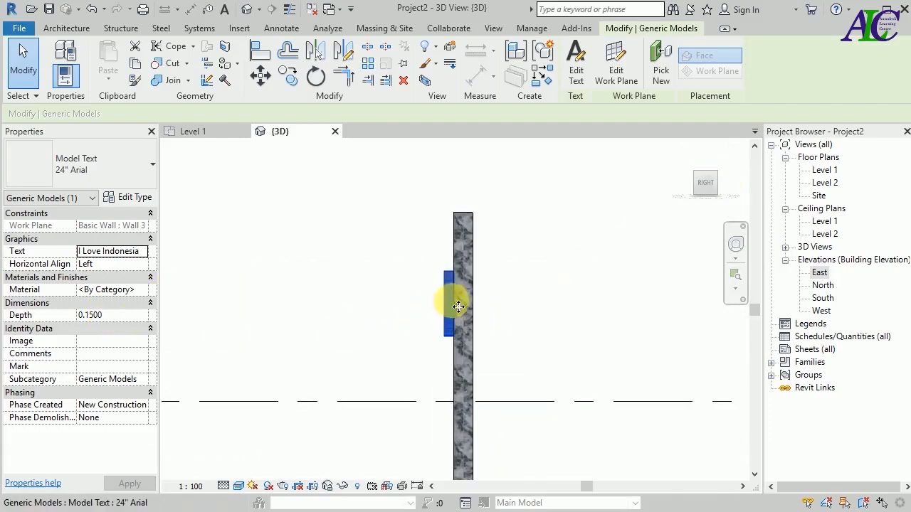
{"action": "left_click", "coordinate": [115, 317]}
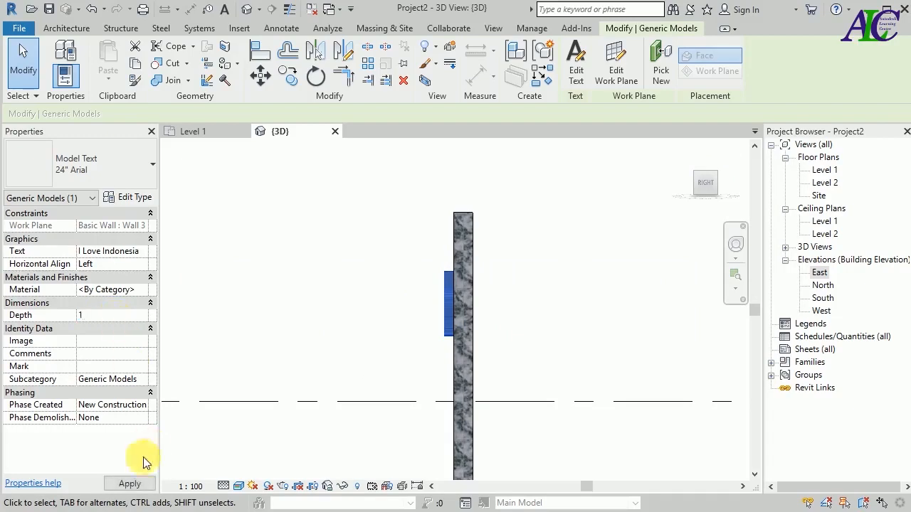
{"action": "left_click", "coordinate": [128, 484]}
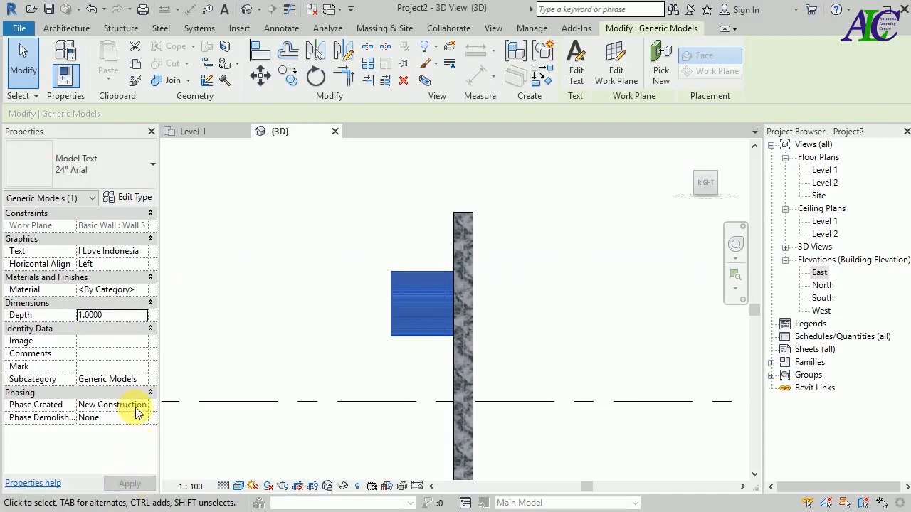
{"action": "left_click", "coordinate": [126, 319]}
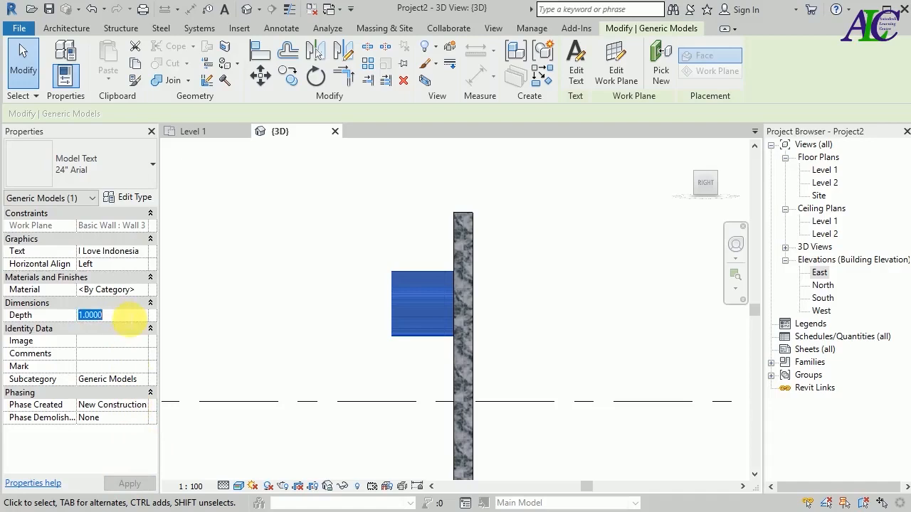
{"action": "type", "text": "1."}
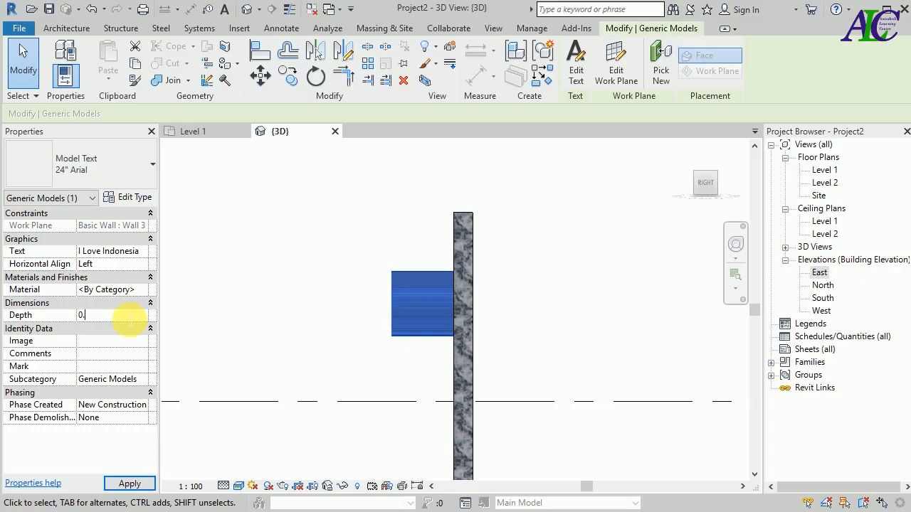
{"action": "key", "text": "Return"}
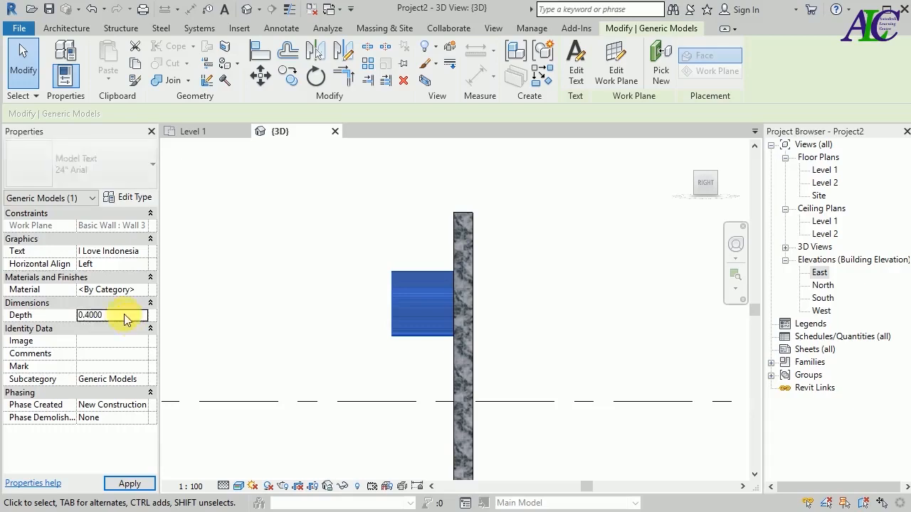
{"action": "left_click", "coordinate": [128, 484]}
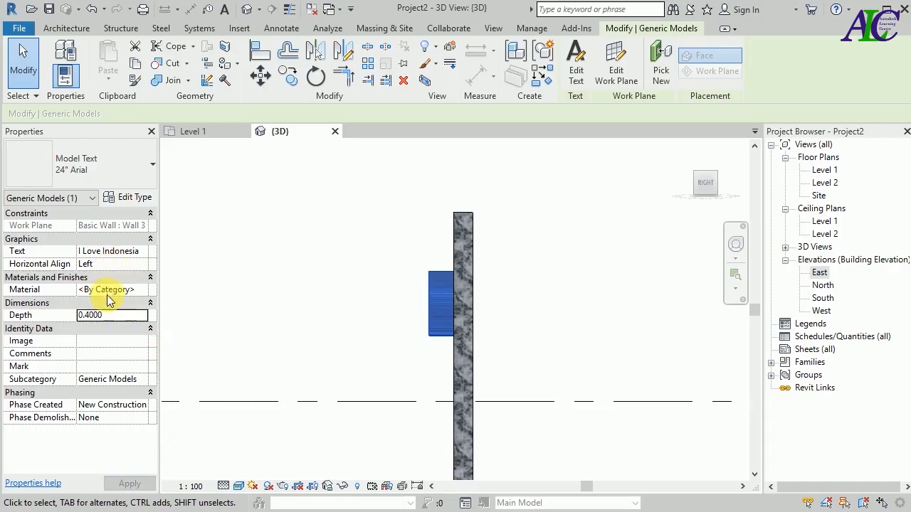
Step: Create a new material for the model text and name it "Text 1"
{"action": "left_click", "coordinate": [139, 294]}
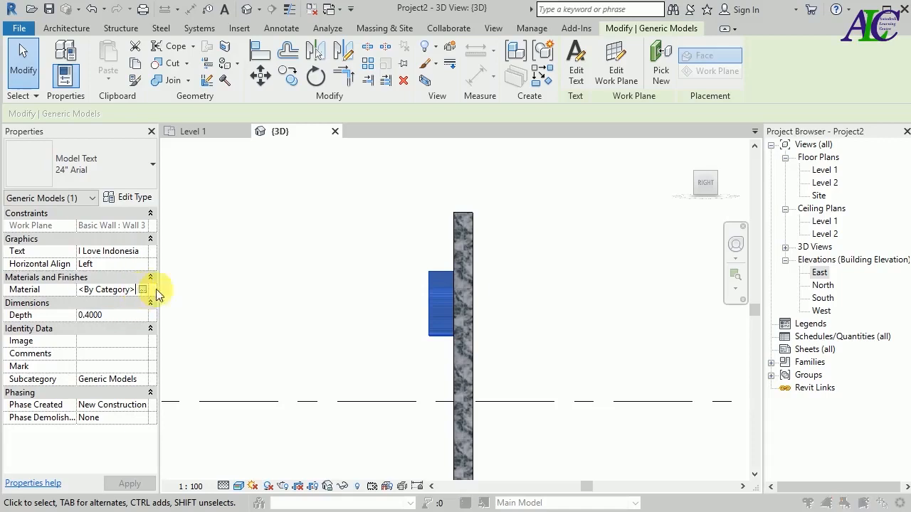
{"action": "left_click", "coordinate": [143, 292]}
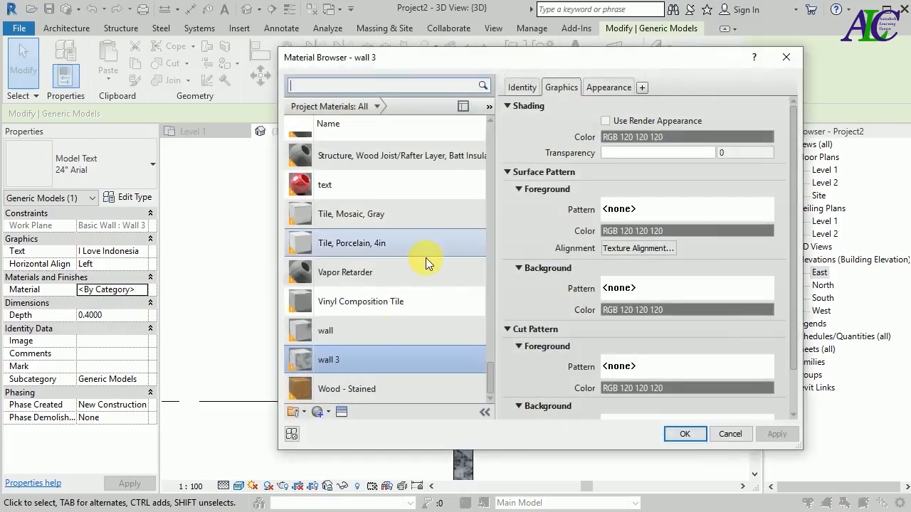
{"action": "left_click", "coordinate": [328, 414]}
{"action": "left_click", "coordinate": [346, 426]}
{"action": "right_click", "coordinate": [377, 242]}
{"action": "left_click", "coordinate": [398, 279]}
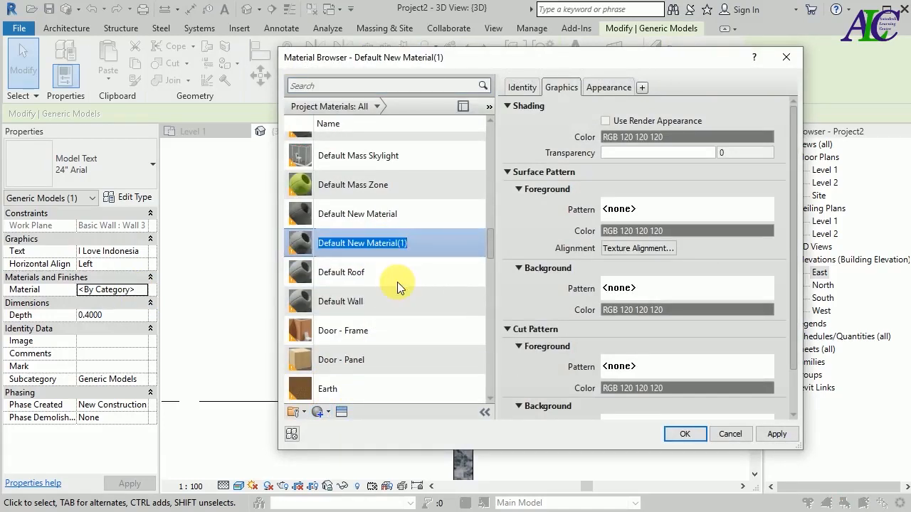
{"action": "type", "text": "Text"}
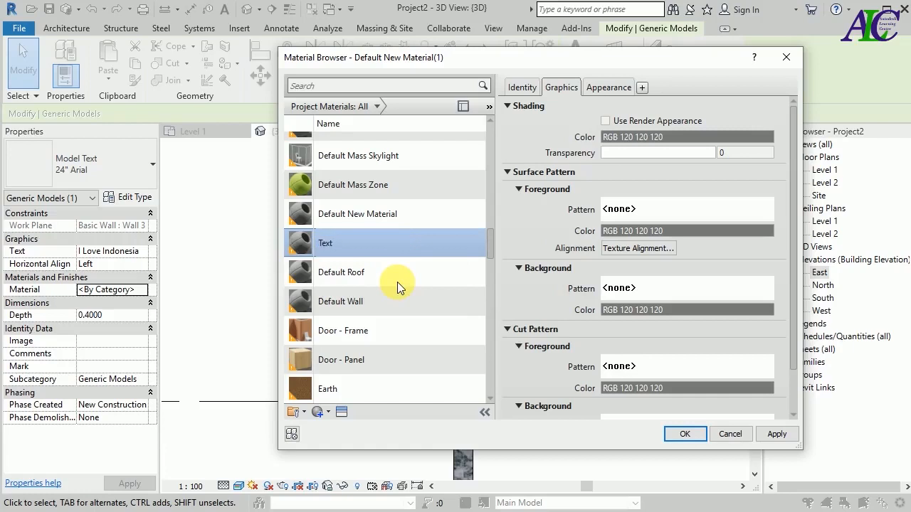
{"action": "type", "text": " 1"}
Step: Give material "Text 1" the Metallic Paint appearance from the Appearance Library's Default category and accept it for the model text
{"action": "left_click", "coordinate": [339, 413]}
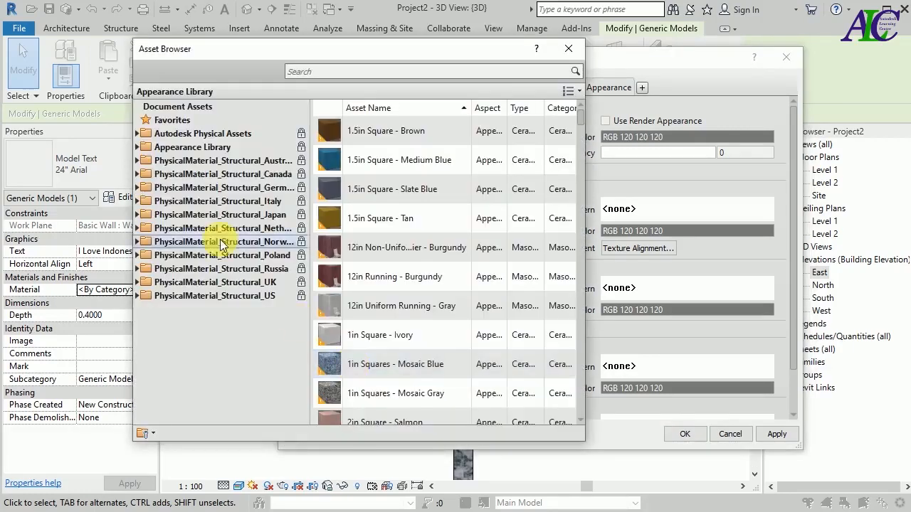
{"action": "left_click", "coordinate": [138, 148]}
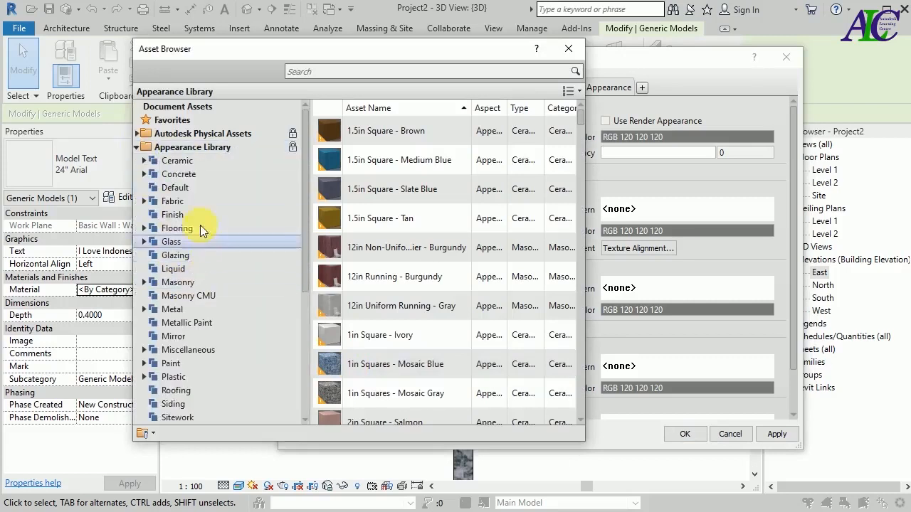
{"action": "left_click", "coordinate": [195, 190]}
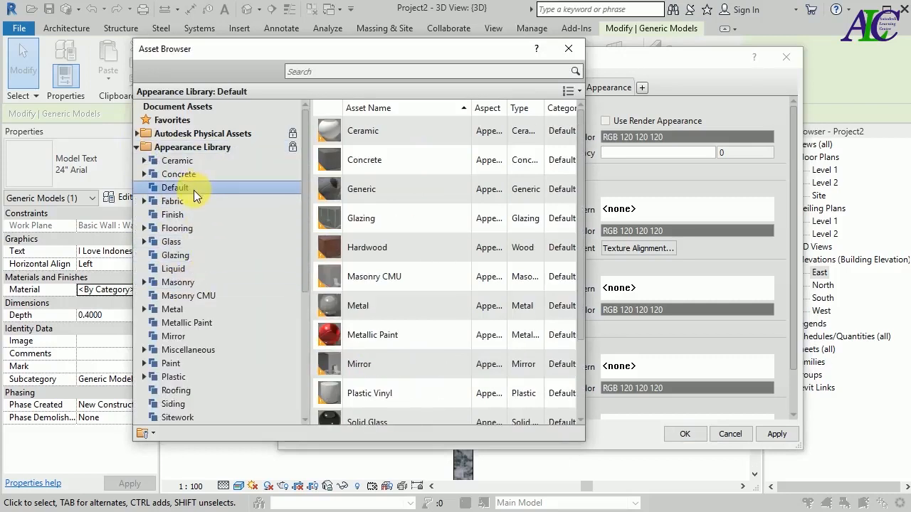
{"action": "left_click", "coordinate": [564, 335]}
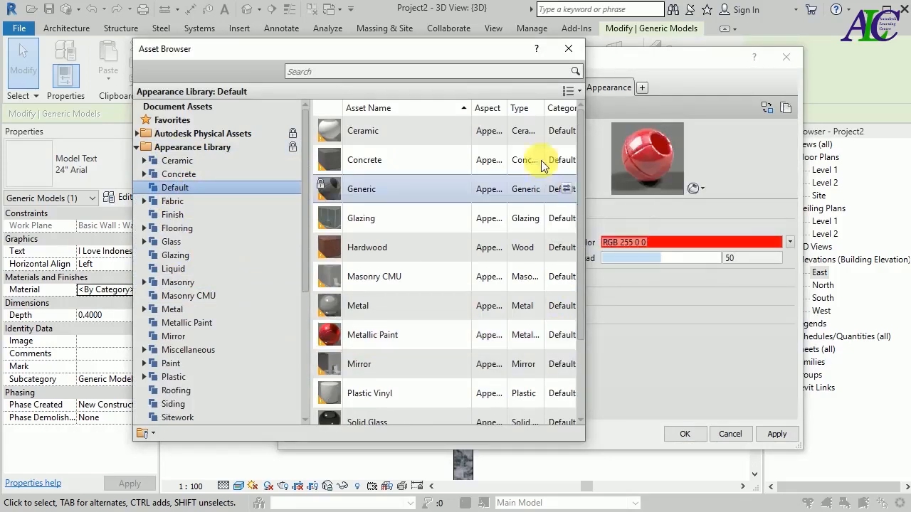
{"action": "left_click", "coordinate": [568, 49]}
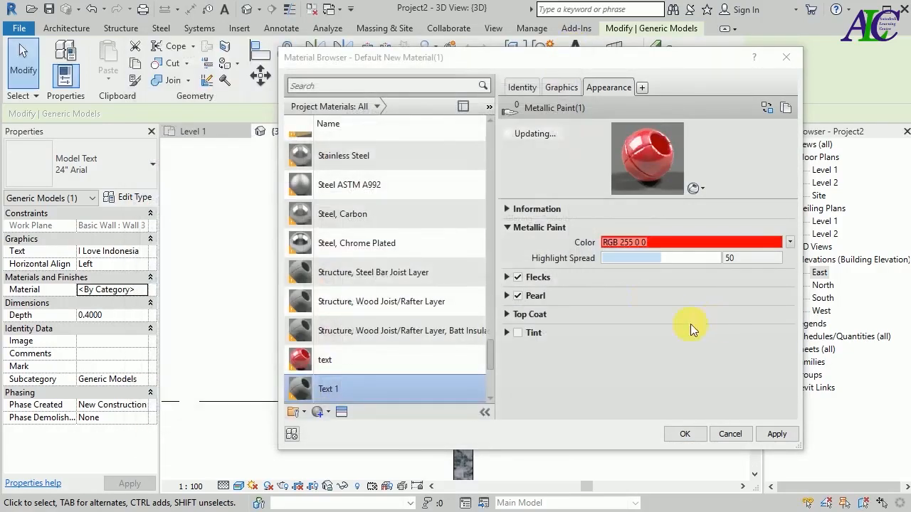
{"action": "left_click", "coordinate": [763, 436]}
{"action": "left_click", "coordinate": [689, 434]}
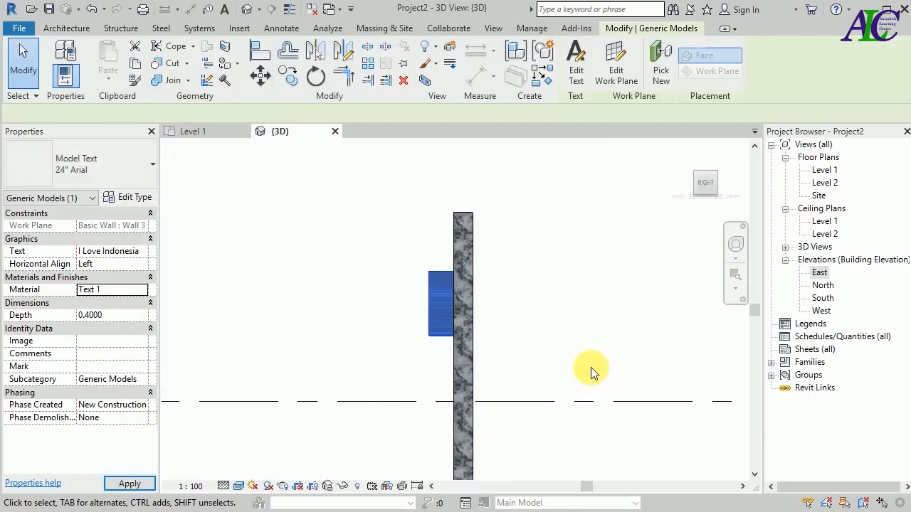
{"action": "left_click", "coordinate": [570, 330]}
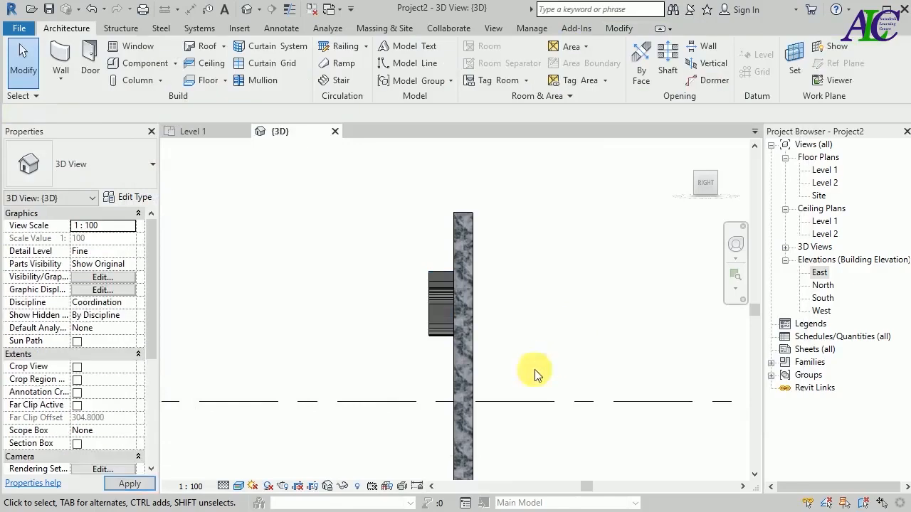
Step: Assign the material "Text 1" to the model text on the wall again and deselect the text
{"action": "left_click", "coordinate": [432, 304]}
{"action": "left_click", "coordinate": [139, 290]}
{"action": "left_click", "coordinate": [143, 291]}
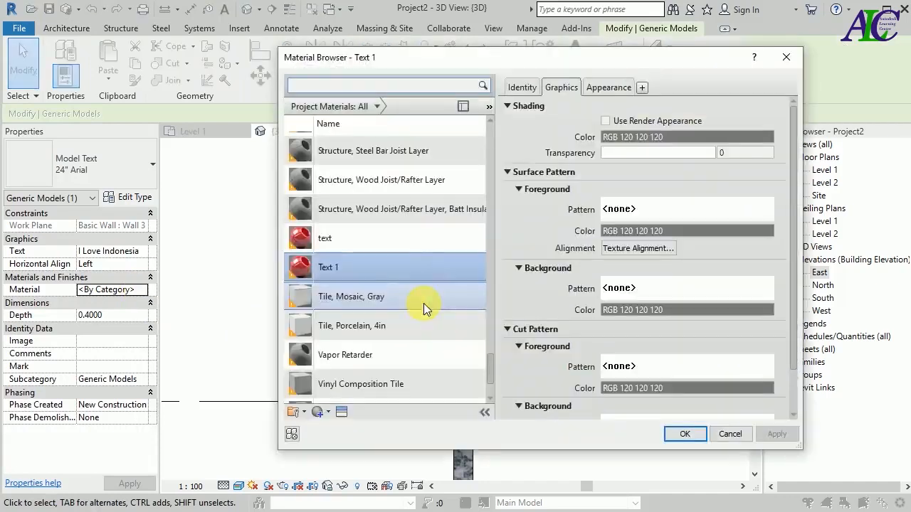
{"action": "left_click", "coordinate": [683, 435]}
{"action": "left_click", "coordinate": [590, 359]}
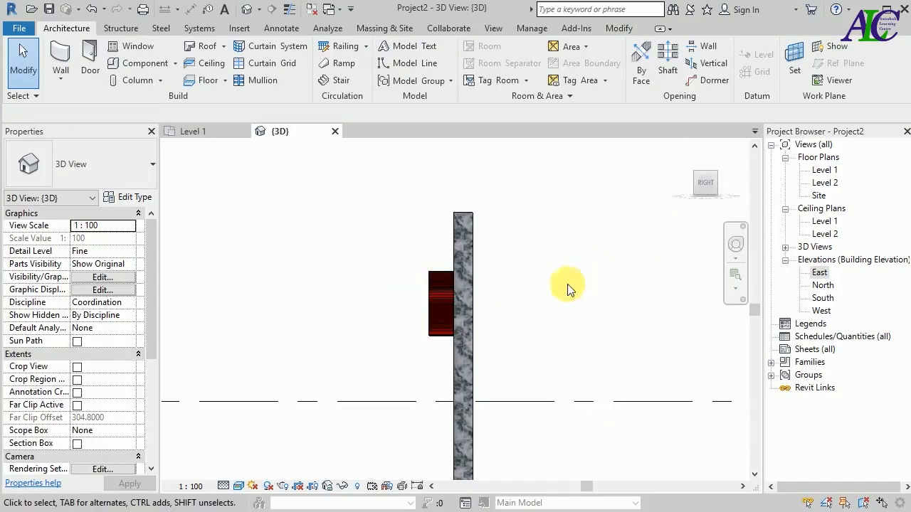
Step: In the model text's type properties, try the Arial Black font and set the font back to Arial
{"action": "middle_click_drag", "start_coordinate": [529, 320], "coordinate": [605, 306], "text": "shift"}
{"action": "scroll", "coordinate": [543, 243], "scroll_direction": "down", "scroll_amount": 5}
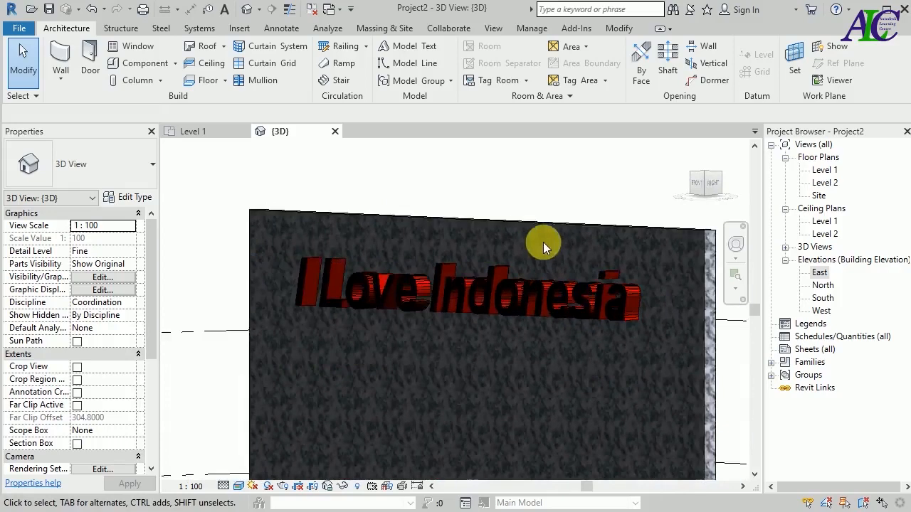
{"action": "middle_click_drag", "start_coordinate": [261, 363], "coordinate": [412, 312], "text": "shift"}
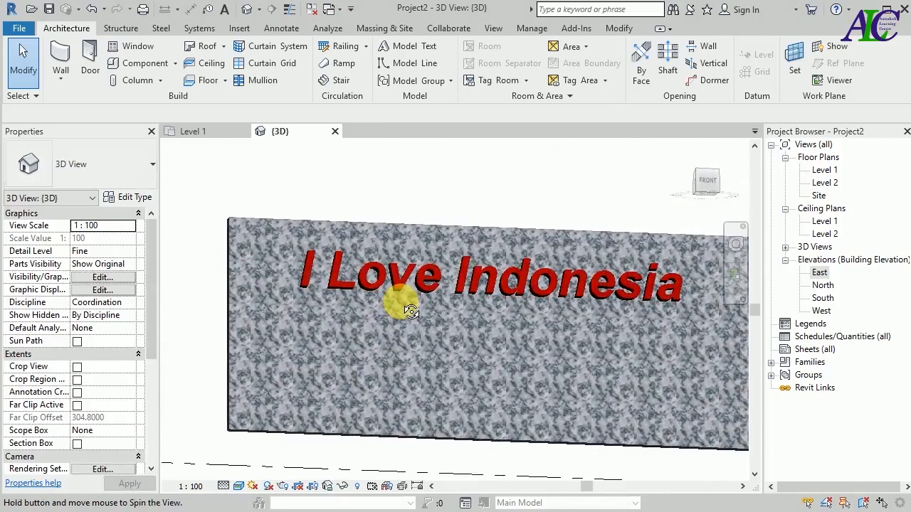
{"action": "left_click", "coordinate": [371, 280]}
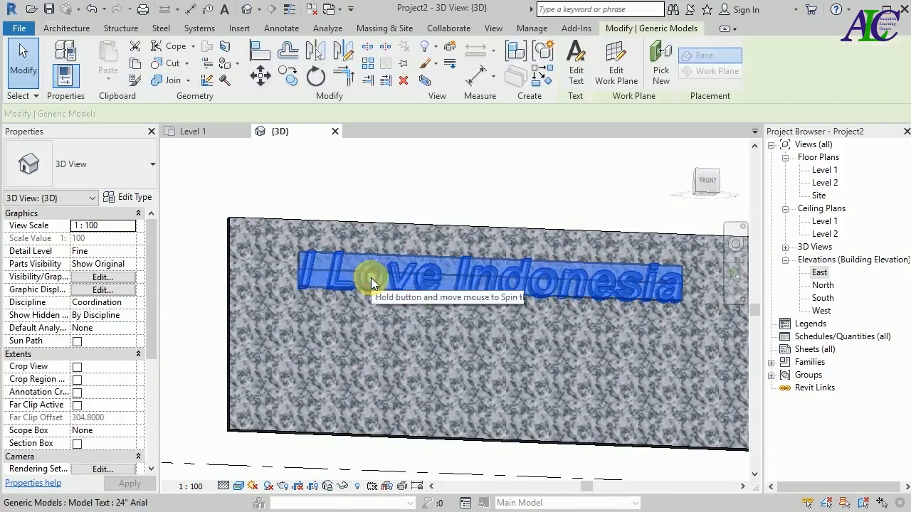
{"action": "left_click", "coordinate": [133, 202]}
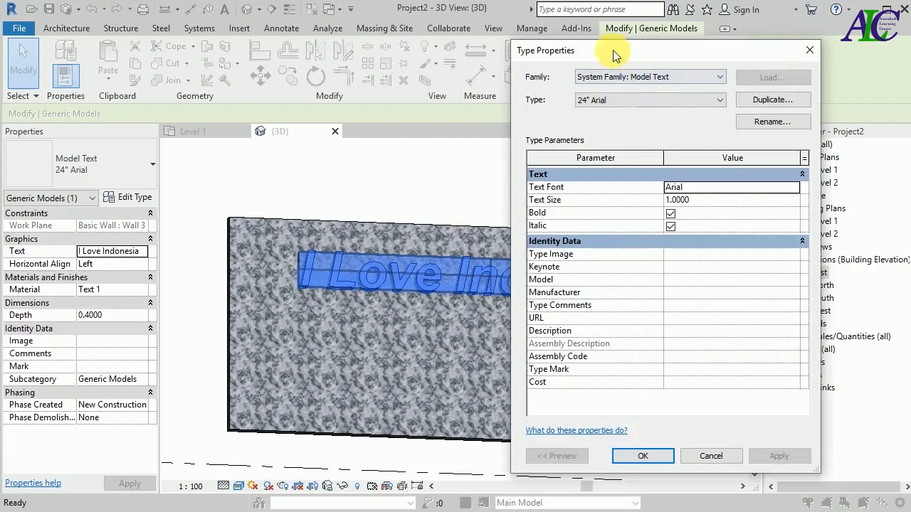
{"action": "left_click_drag", "start_coordinate": [681, 43], "coordinate": [722, 34]}
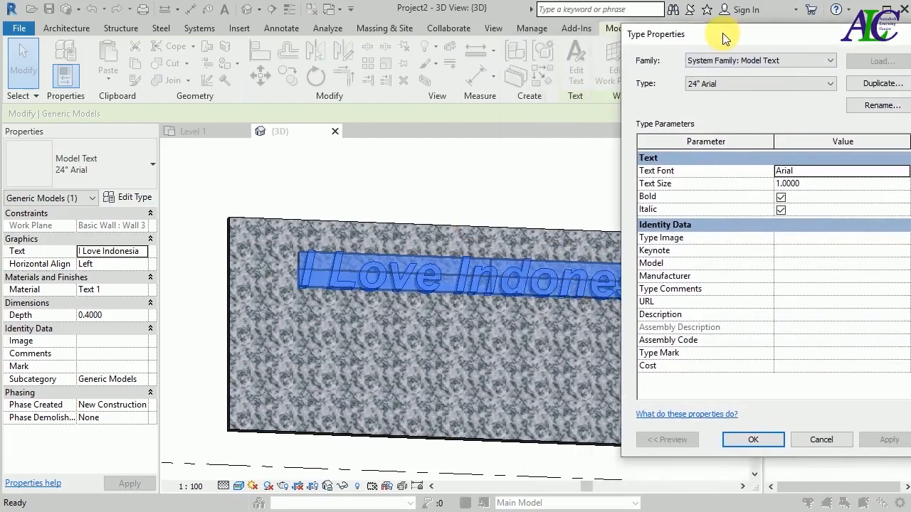
{"action": "left_click", "coordinate": [863, 173]}
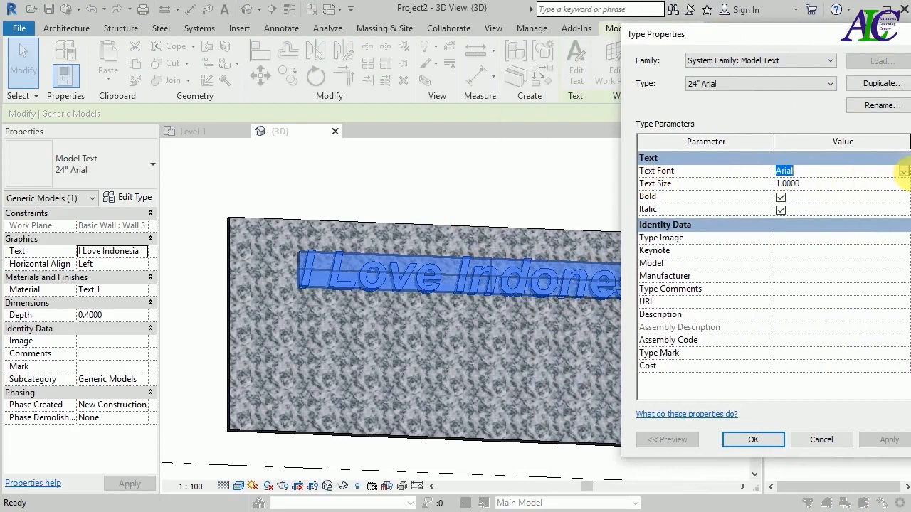
{"action": "left_click", "coordinate": [904, 172]}
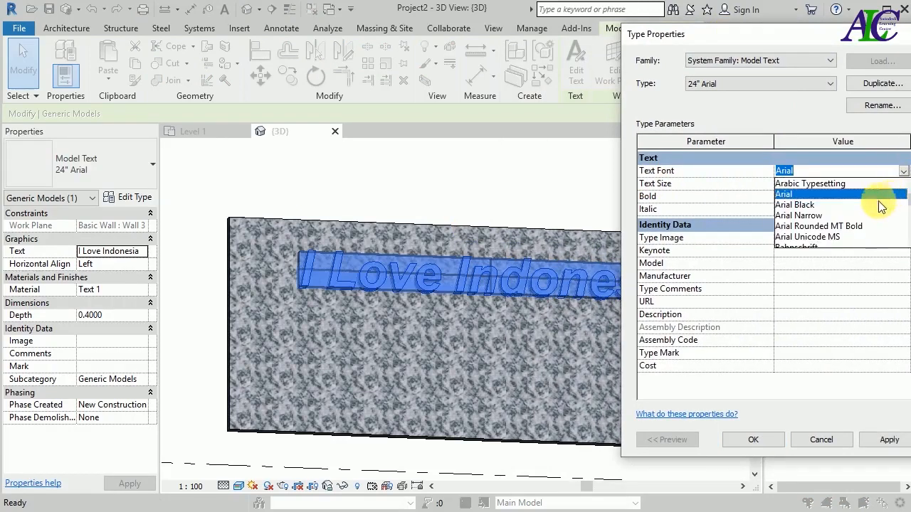
{"action": "left_click", "coordinate": [807, 205]}
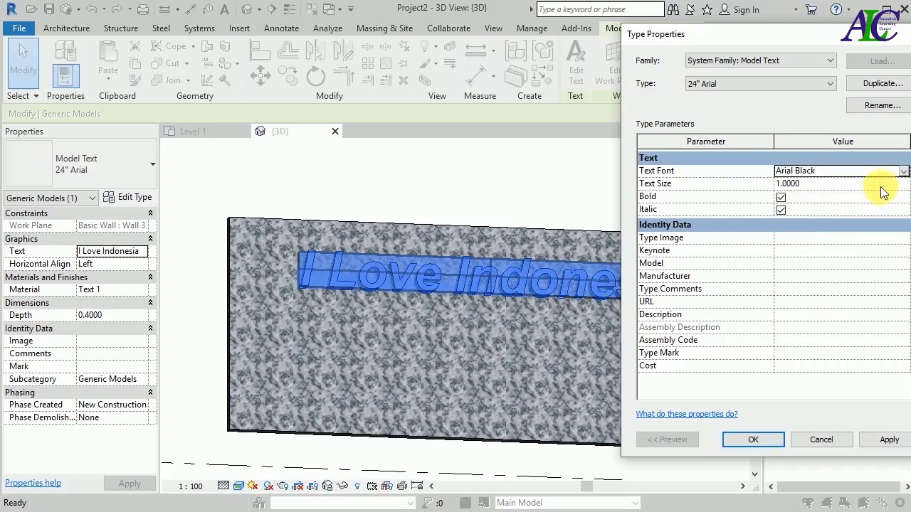
{"action": "left_click", "coordinate": [902, 174]}
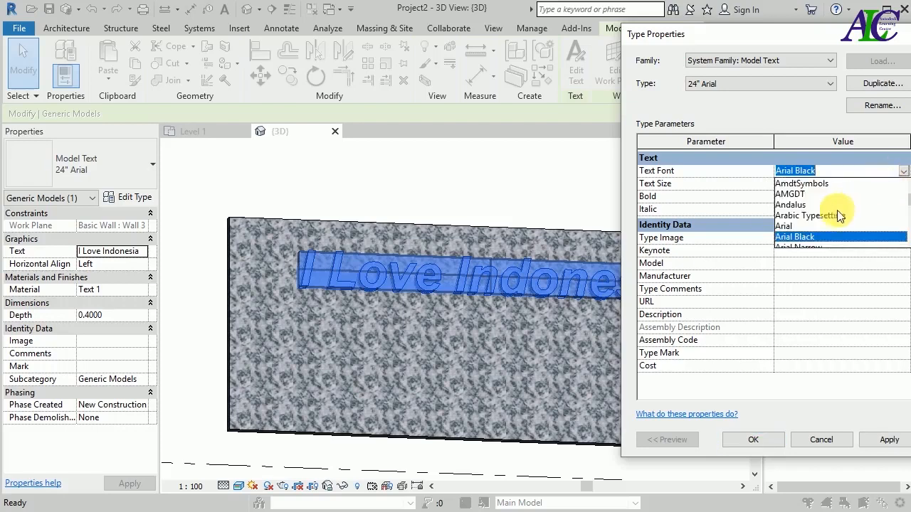
{"action": "left_click", "coordinate": [788, 225]}
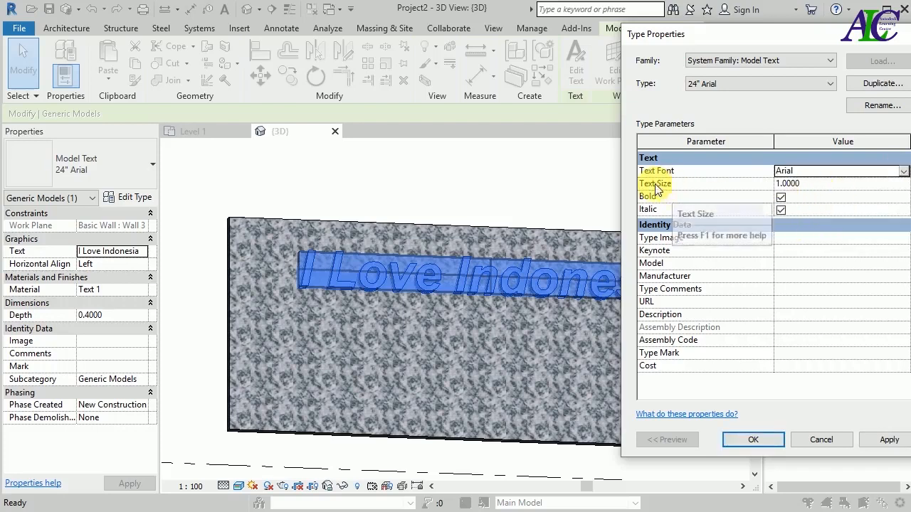
Step: Set the text size of the 24" Arial type to 2 and turn off bold and italic
{"action": "left_click", "coordinate": [810, 184]}
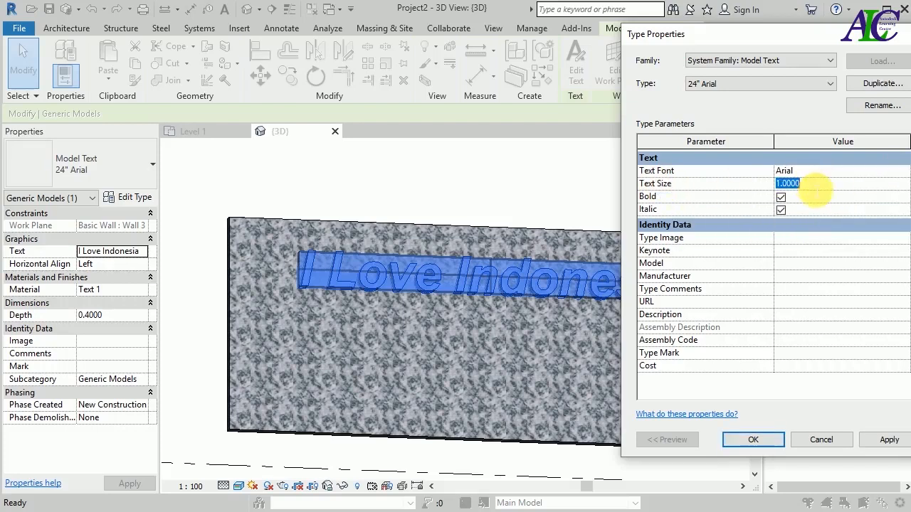
{"action": "left_click", "coordinate": [873, 440]}
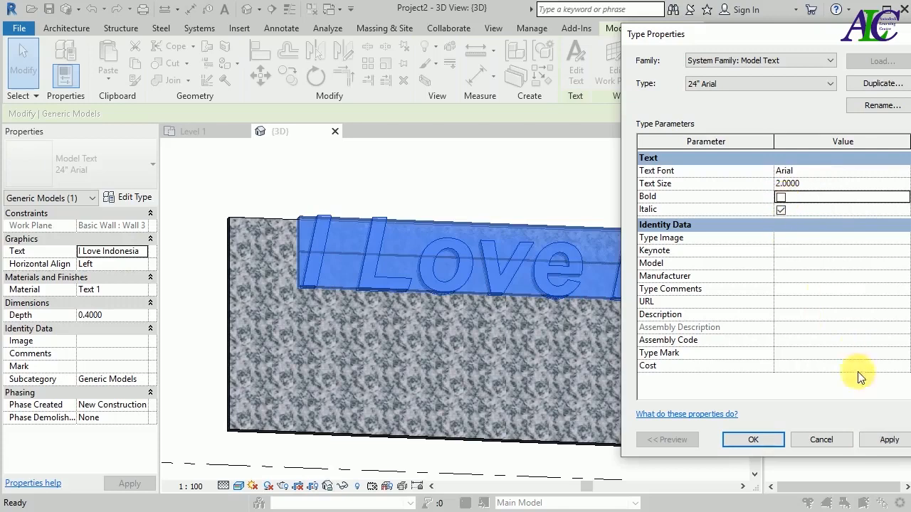
{"action": "left_click", "coordinate": [889, 440]}
{"action": "left_click", "coordinate": [781, 210]}
{"action": "left_click", "coordinate": [890, 439]}
{"action": "left_click", "coordinate": [889, 440]}
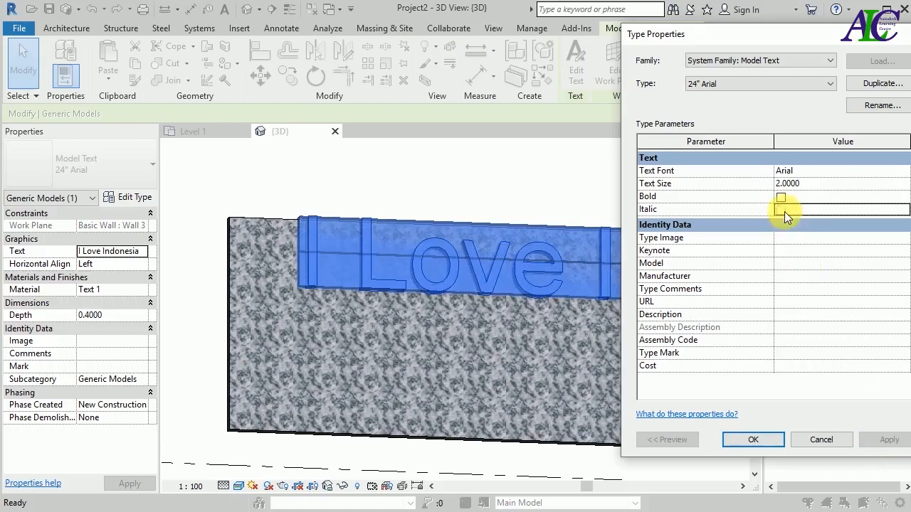
Step: Turn italic and bold back on for the model text type and accept the type properties
{"action": "left_click", "coordinate": [781, 210]}
{"action": "left_click", "coordinate": [781, 197]}
{"action": "left_click", "coordinate": [889, 440]}
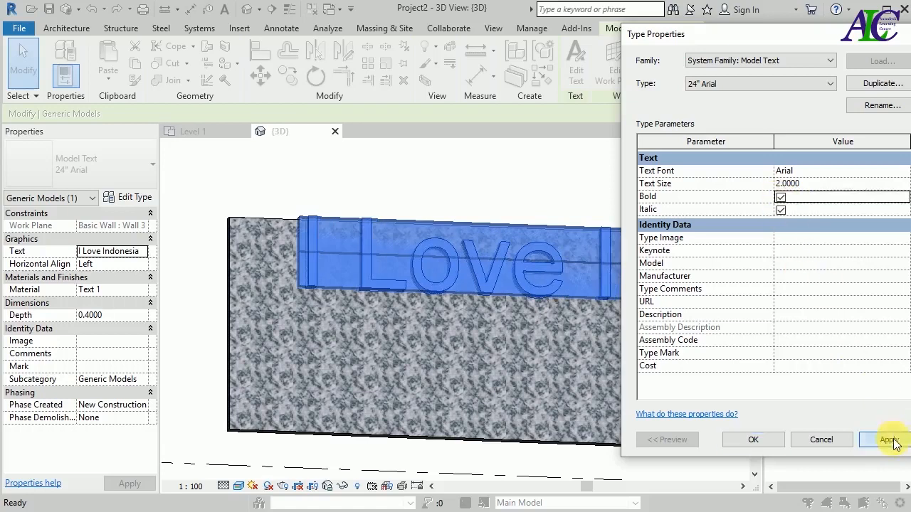
{"action": "left_click", "coordinate": [765, 441]}
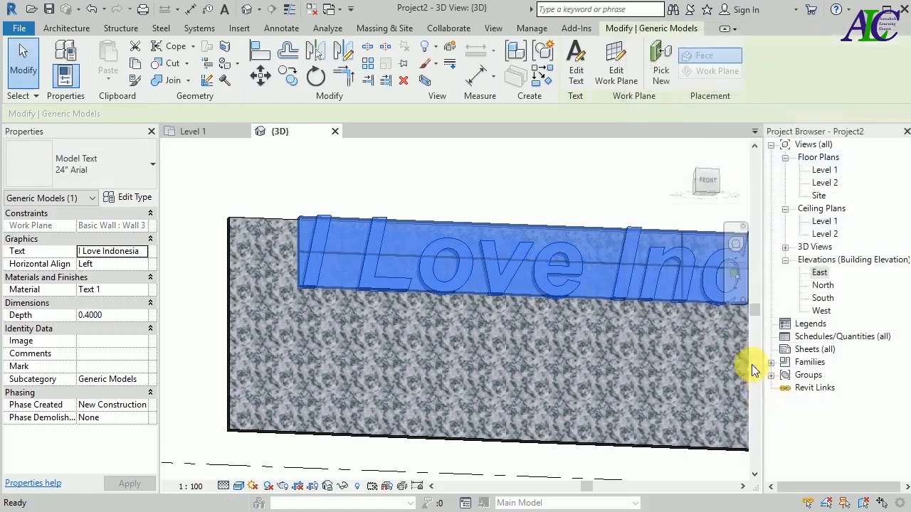
{"action": "scroll", "coordinate": [449, 308], "scroll_direction": "down", "scroll_amount": 2}
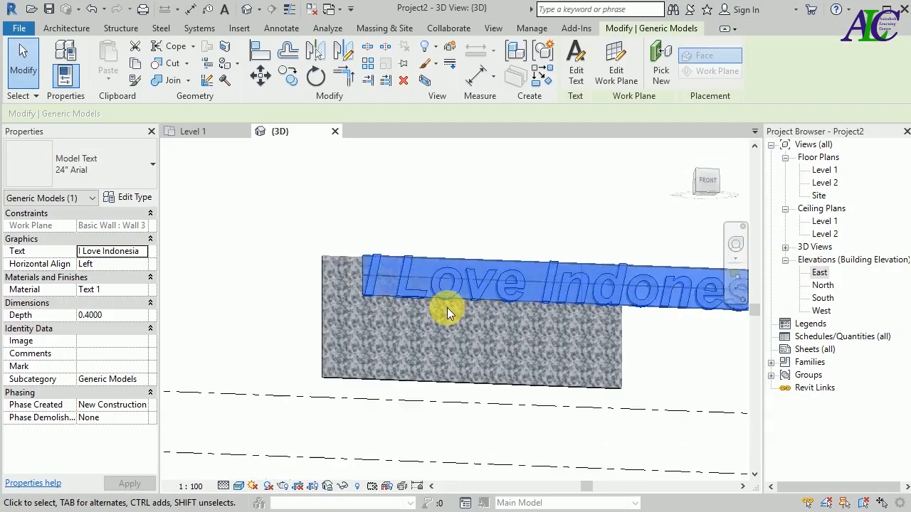
{"action": "scroll", "coordinate": [447, 307], "scroll_direction": "down", "scroll_amount": 2}
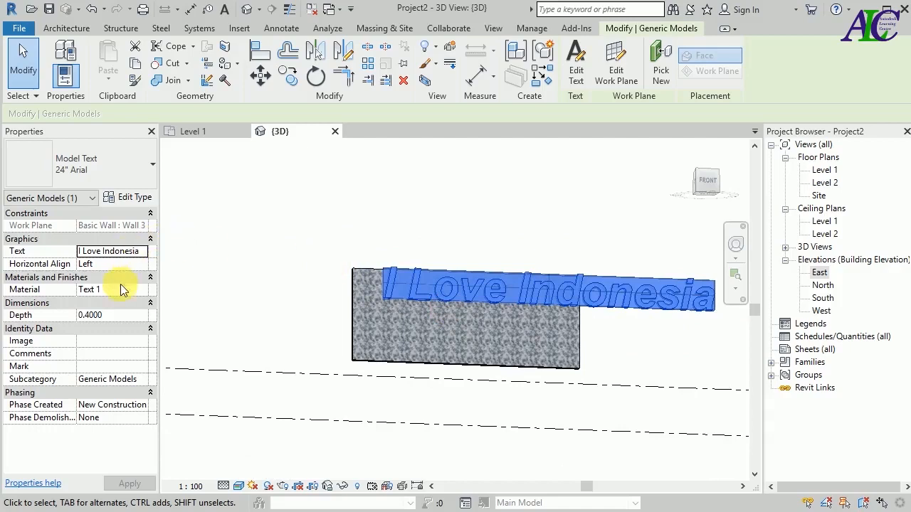
Step: Set the model text type's text size to 1 so the lettering fits the wall, and deselect it
{"action": "left_click", "coordinate": [135, 197]}
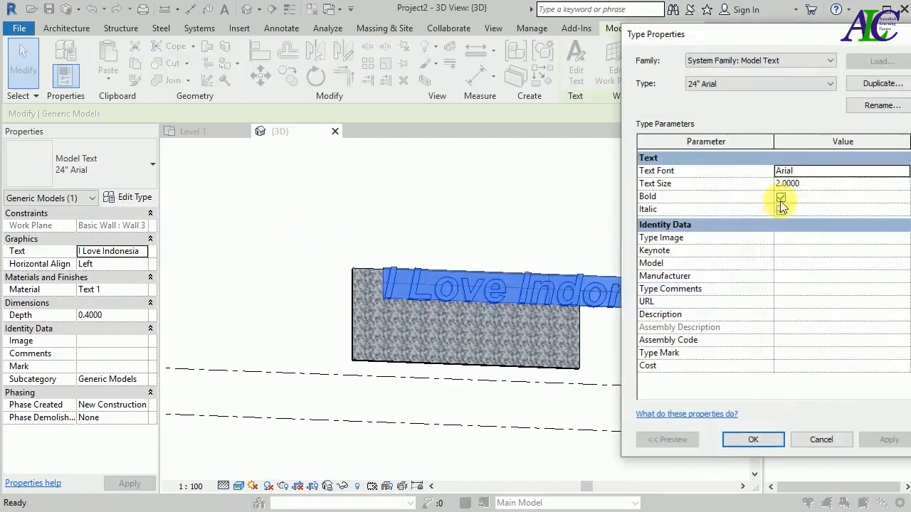
{"action": "left_click", "coordinate": [802, 183]}
{"action": "left_click_drag", "start_coordinate": [812, 187], "coordinate": [778, 187]}
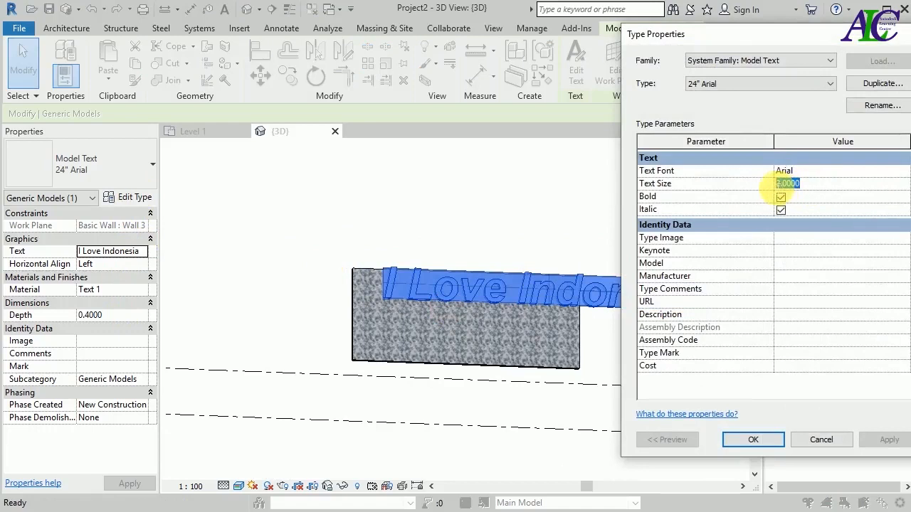
{"action": "type", "text": "1"}
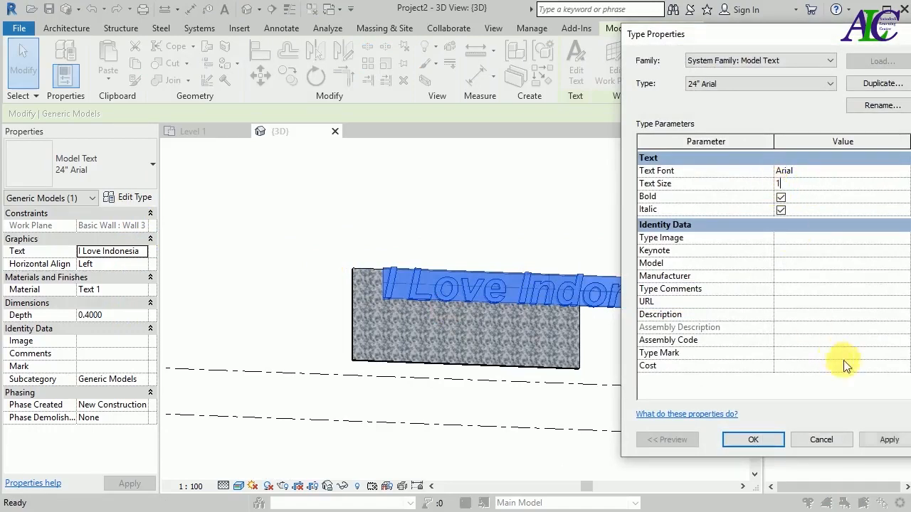
{"action": "left_click", "coordinate": [863, 441]}
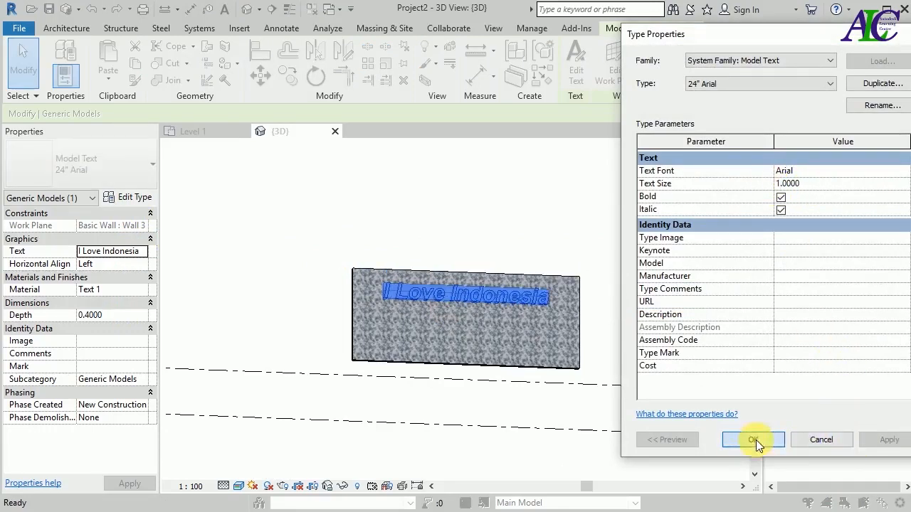
{"action": "left_click", "coordinate": [753, 439]}
{"action": "left_click", "coordinate": [645, 329]}
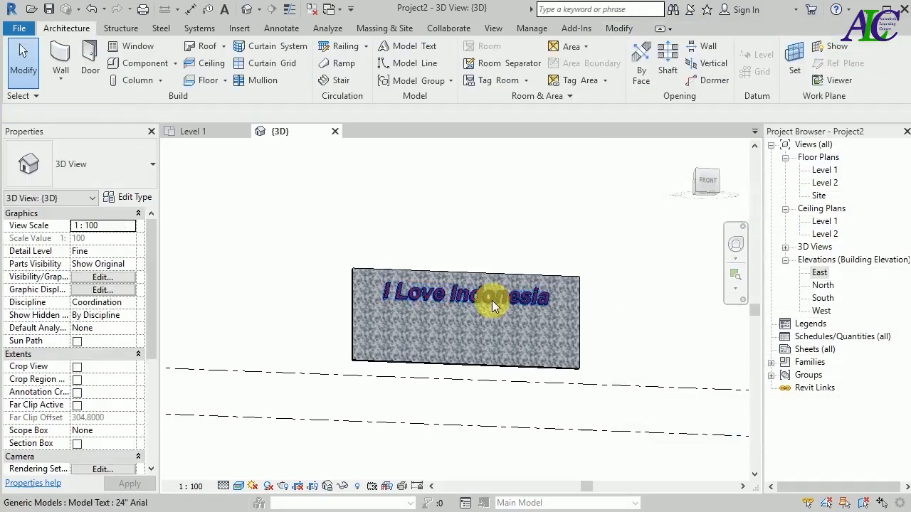
{"action": "scroll", "coordinate": [489, 299], "scroll_direction": "up", "scroll_amount": 3}
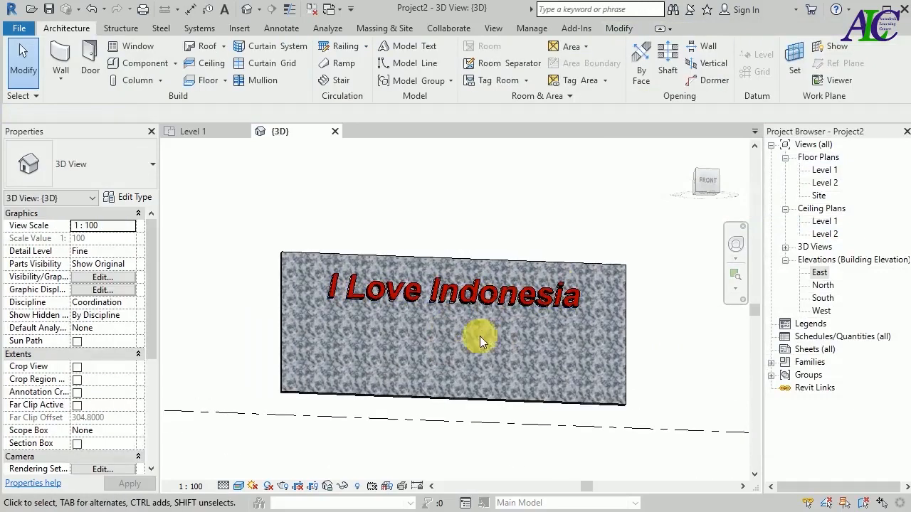
{"action": "scroll", "coordinate": [490, 305], "scroll_direction": "up", "scroll_amount": 2}
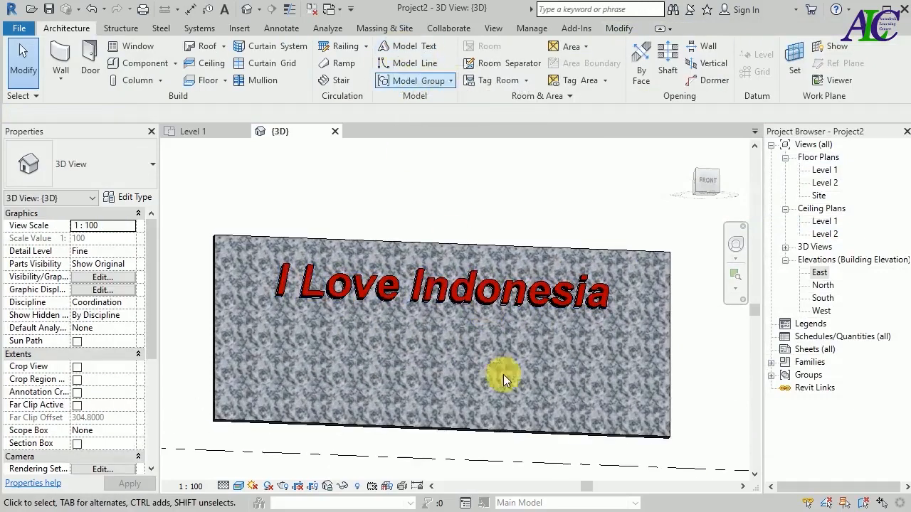
{"action": "scroll", "coordinate": [482, 366], "scroll_direction": "up", "scroll_amount": 2}
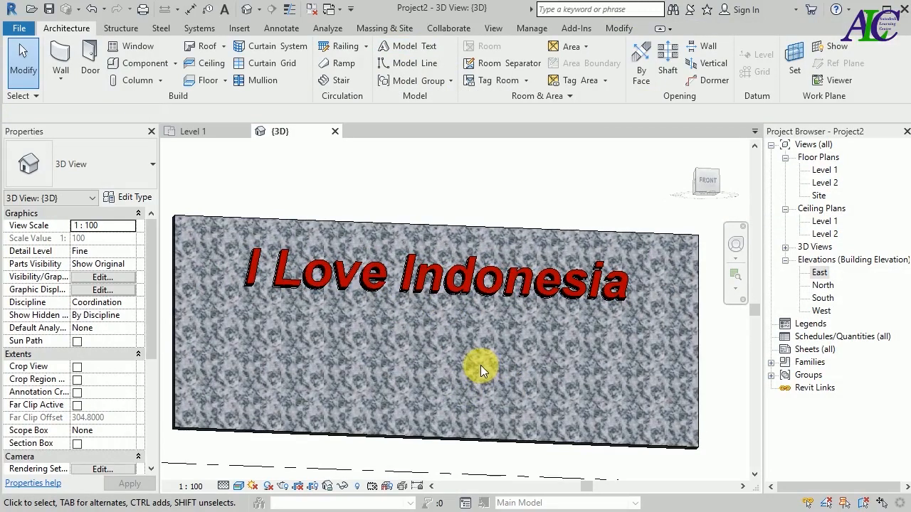
{"action": "scroll", "coordinate": [477, 352], "scroll_direction": "down", "scroll_amount": 1}
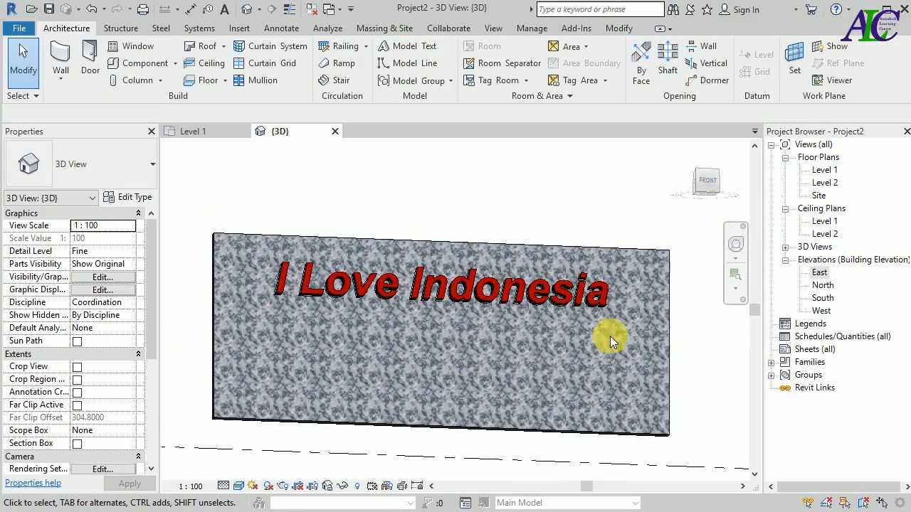